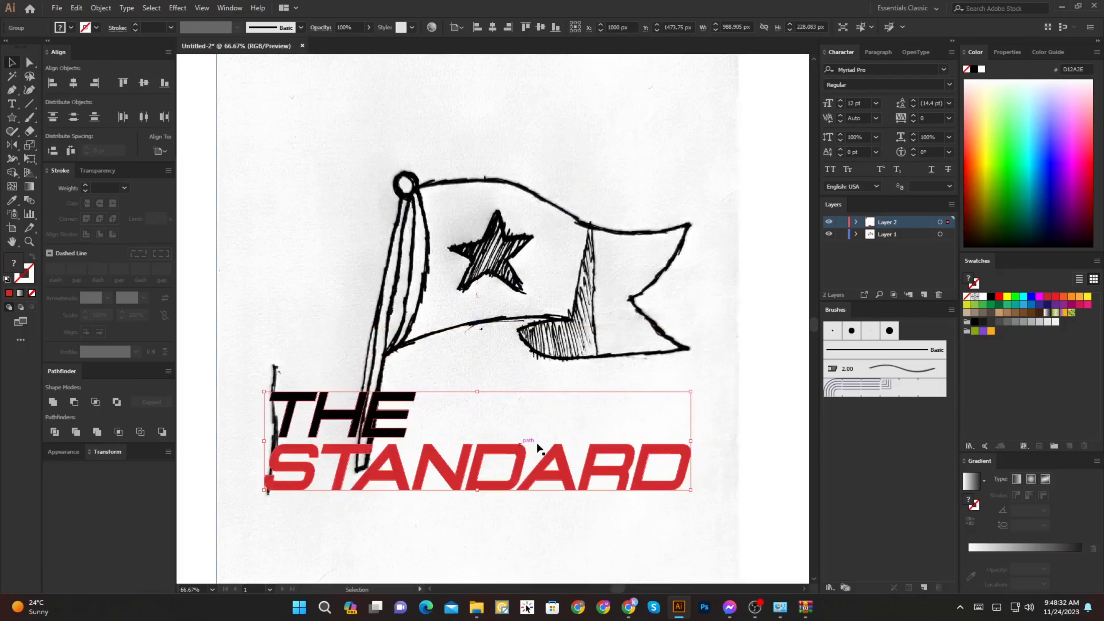
Step: Enlarge the "THE STANDARD" lettering to about 1047 px wide and position it over the lower part of the flag sketch
mouse_move(693, 440)
mouse_down()
mouse_move(740, 441)
mouse_move(713, 441)
mouse_up()
scroll(365, 413, up, 1)
scroll(412, 416, down, 1)
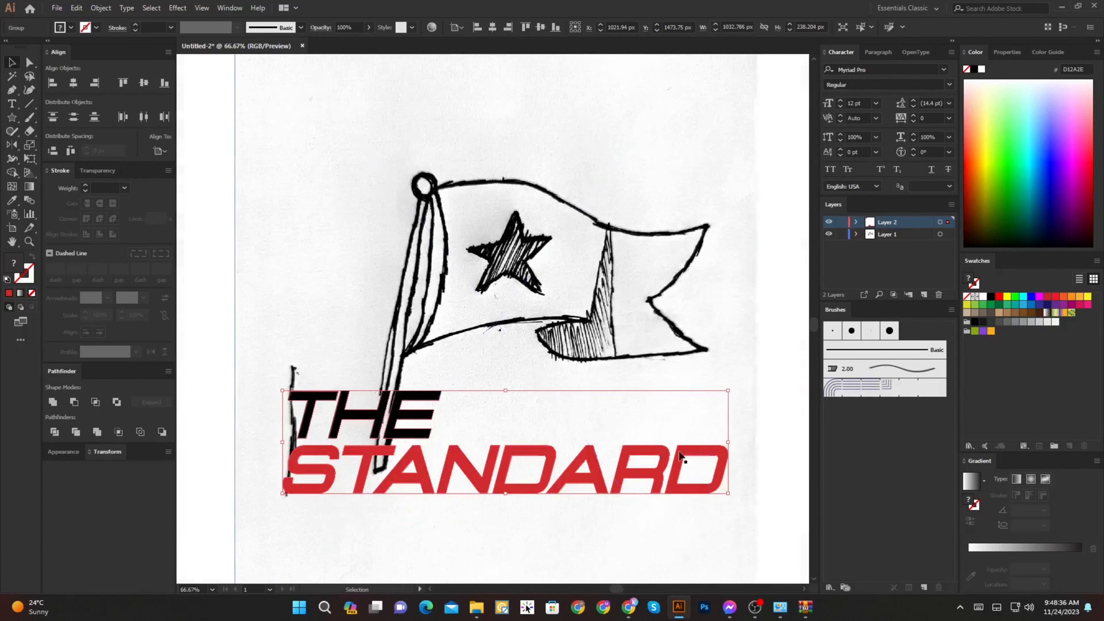
drag(359, 454, 364, 452)
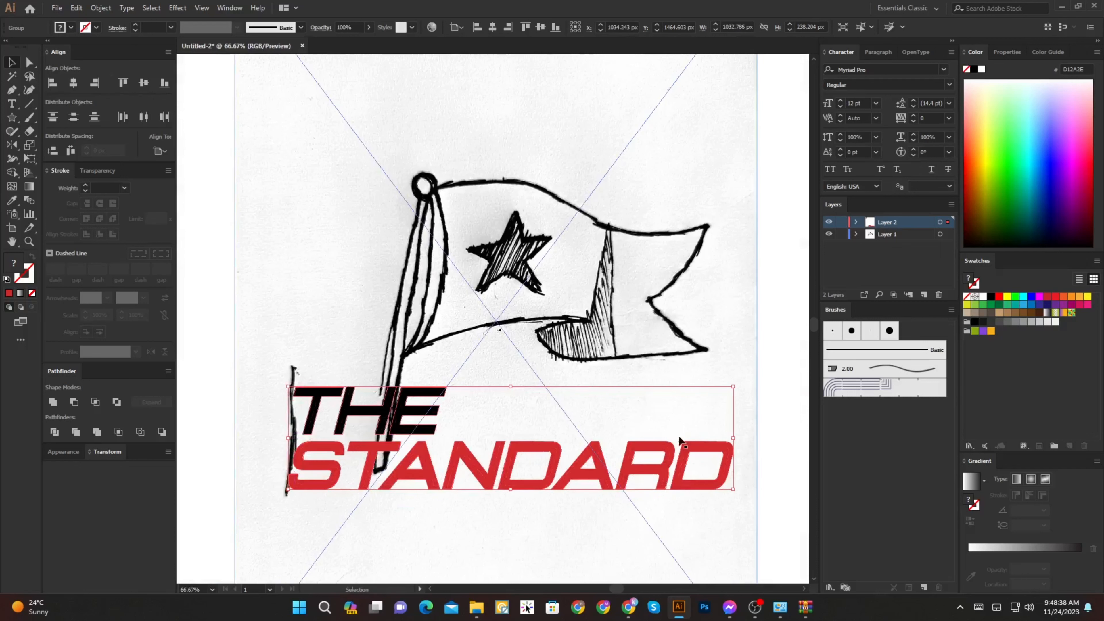
drag(734, 438, 740, 441)
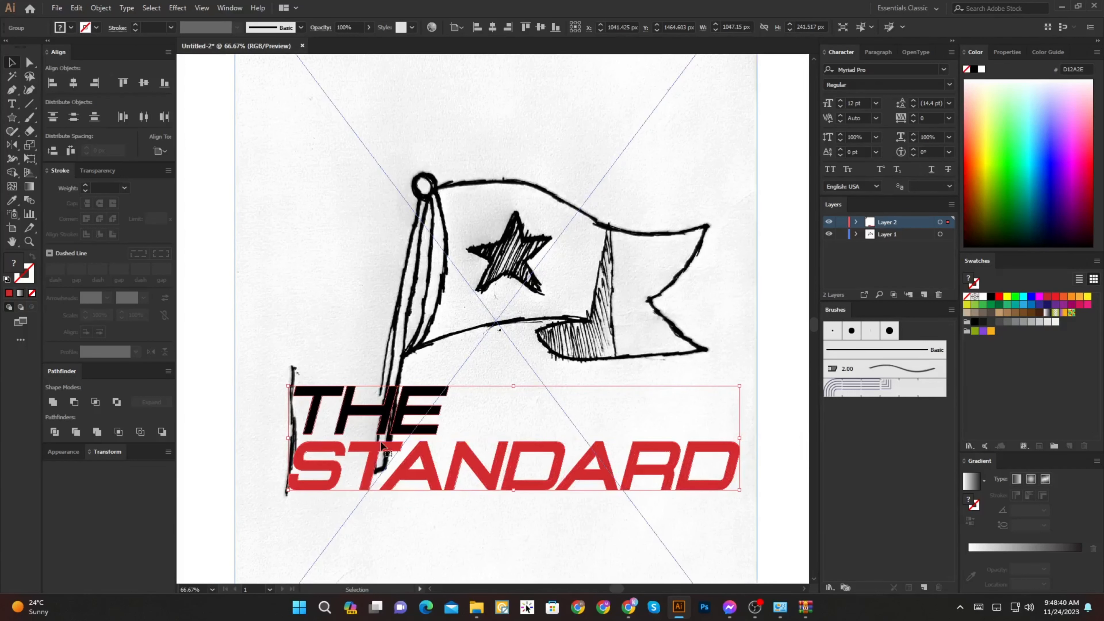
scroll(369, 408, up, 1)
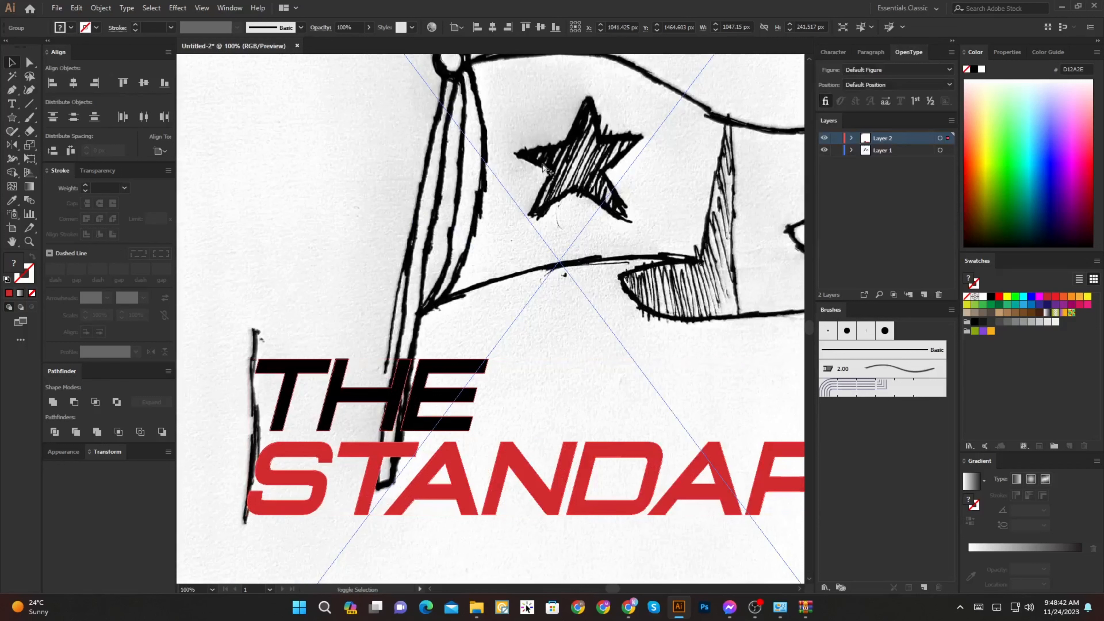
Step: Deselect the lettering and lock Layer 1, which holds the flag sketch
key(ctrl+t)
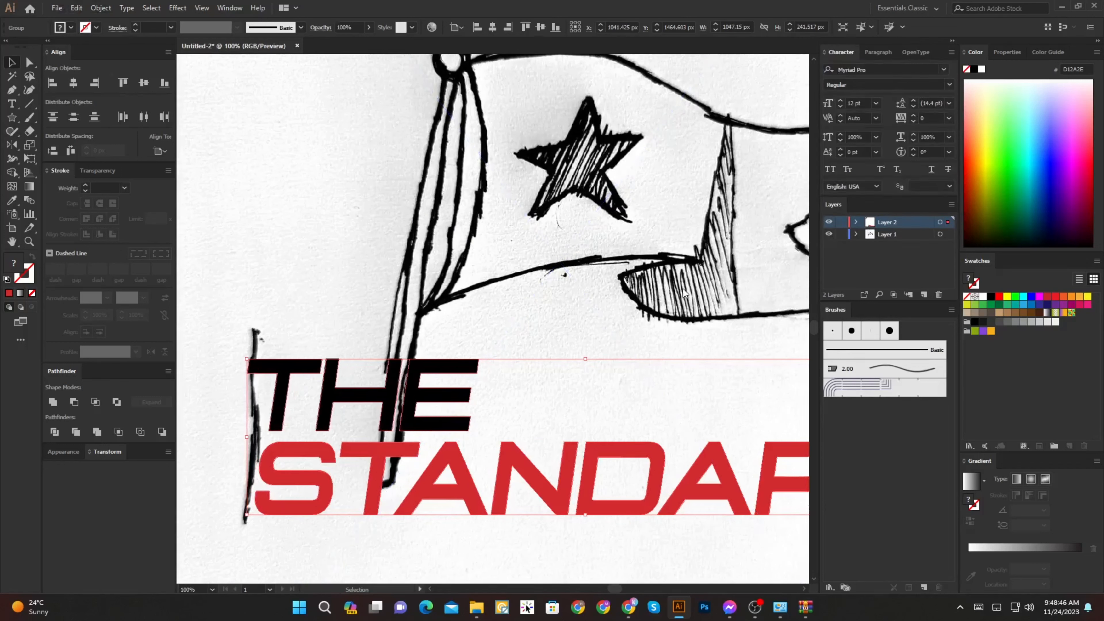
drag(394, 458, 407, 431)
key(Tab)
click(470, 424)
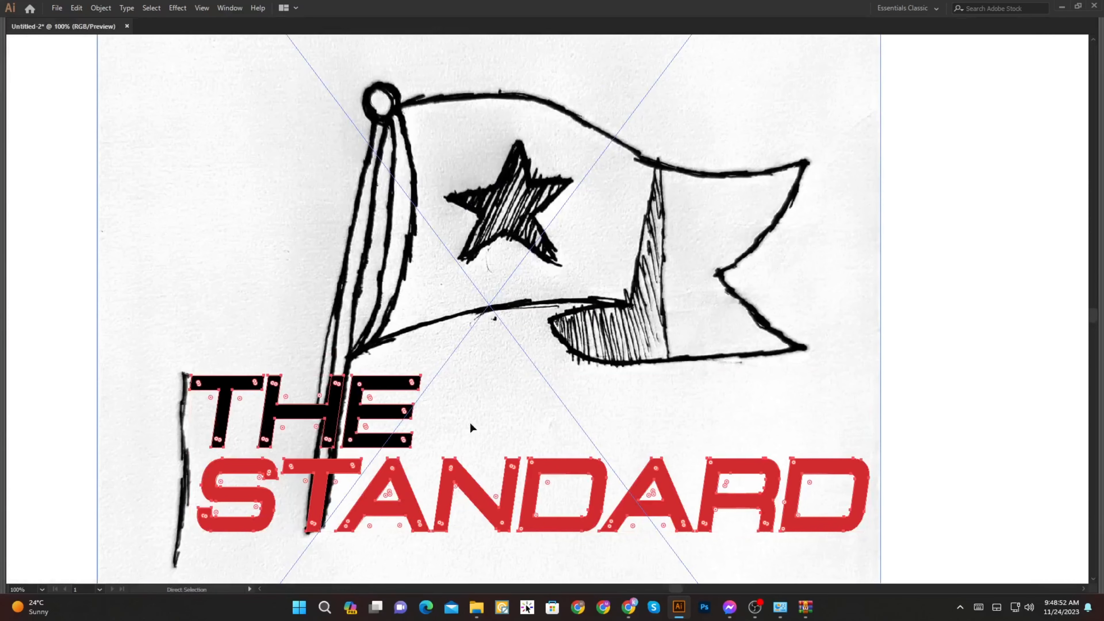
scroll(451, 446, up, 3)
scroll(468, 409, down, 3)
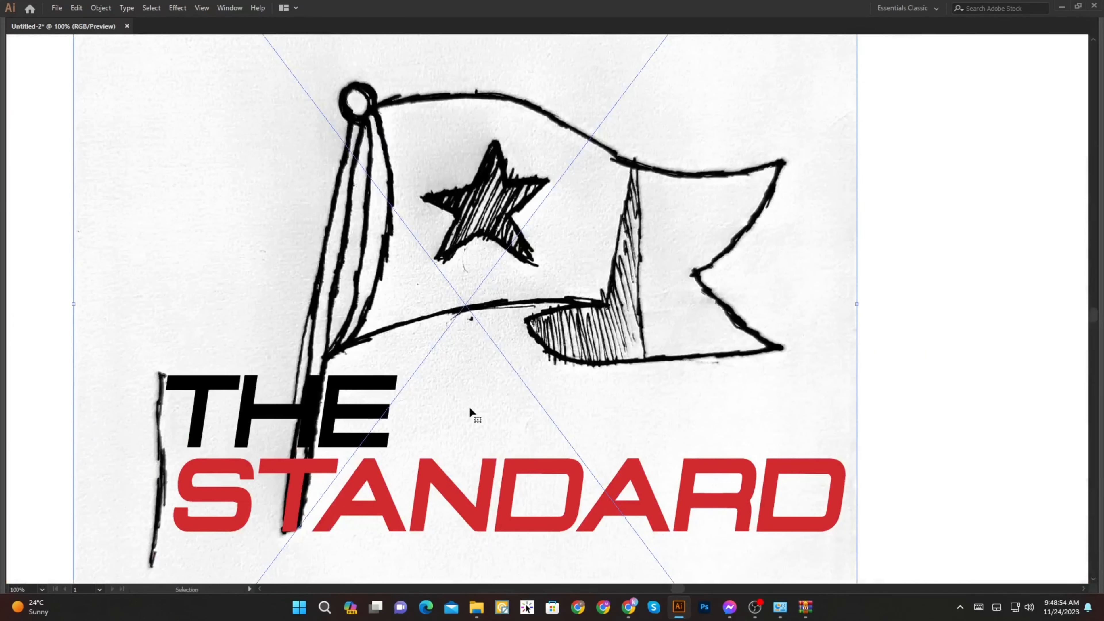
key(Tab)
click(839, 234)
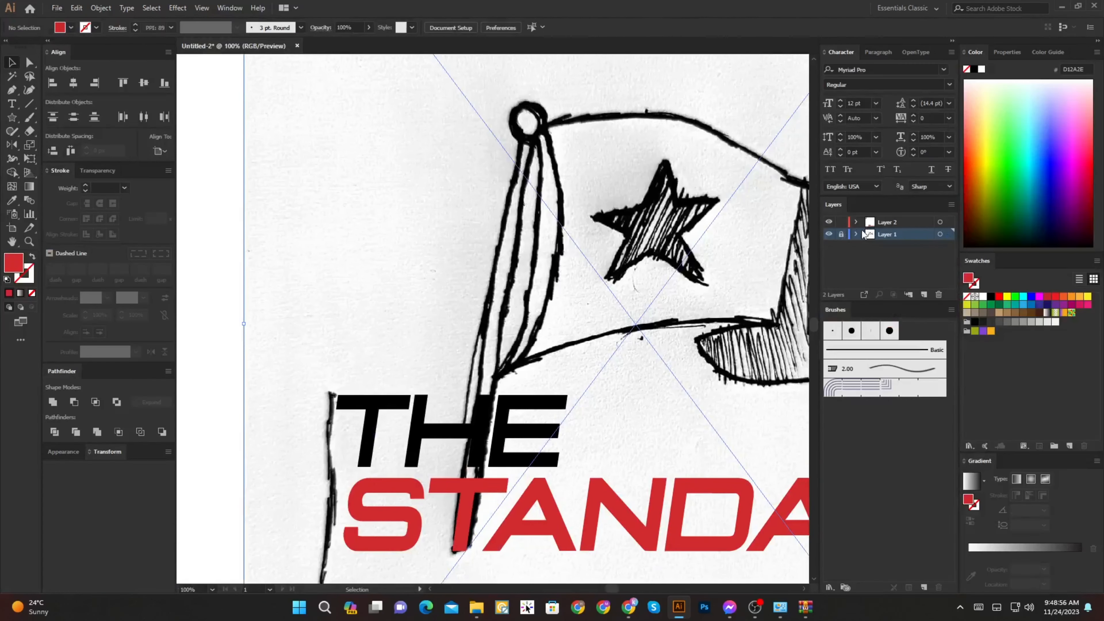
Step: Stretch the H's right stem into the flagpole by moving its two top corners up to the sketched ball
key(Tab)
scroll(365, 515, up, 2)
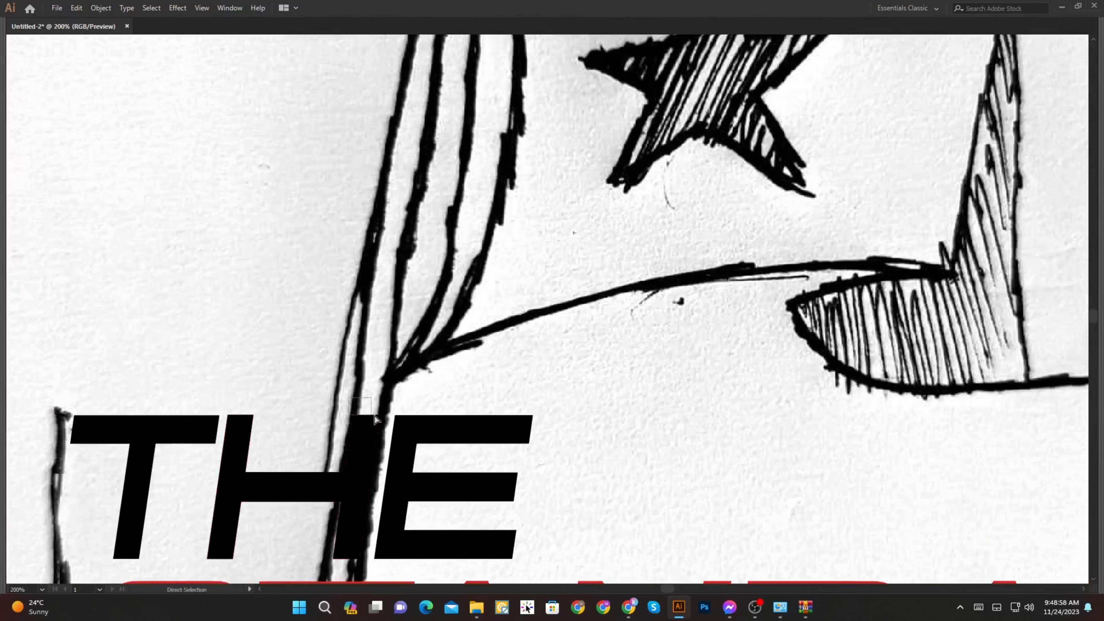
scroll(365, 515, down, 2)
scroll(355, 341, up, 3)
scroll(355, 341, down, 2)
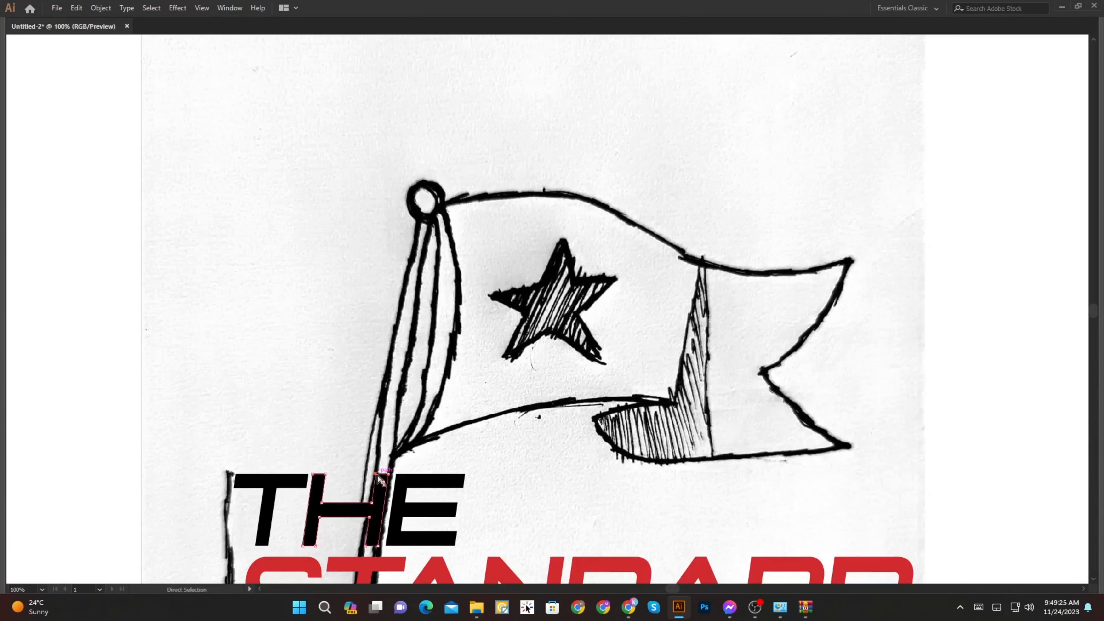
drag(392, 467, 409, 317)
key(ctrl+z)
drag(376, 478, 416, 198)
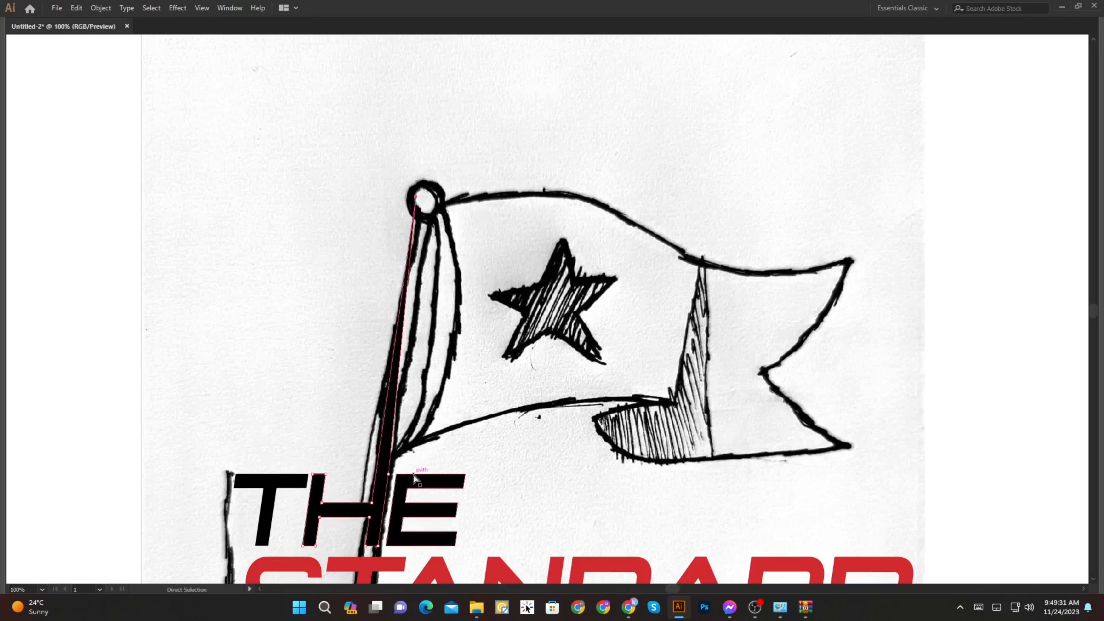
drag(393, 478, 427, 208)
Step: Draw a black circle over the sketched ball at the flagpole's tip
scroll(425, 195, up, 5)
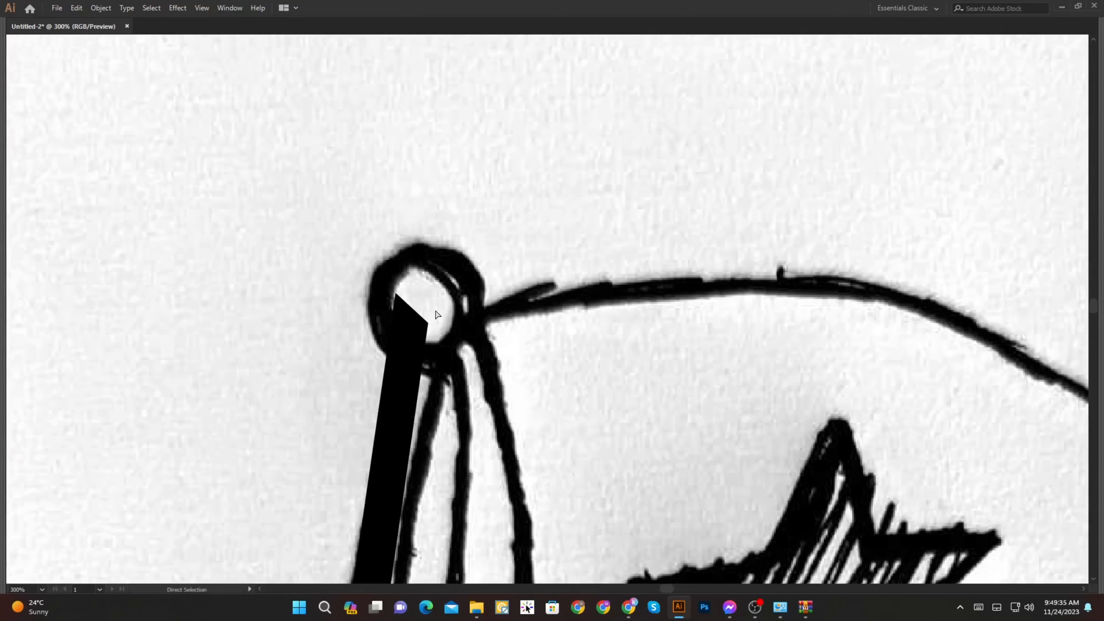
drag(422, 300, 495, 344)
scroll(512, 353, down, 2)
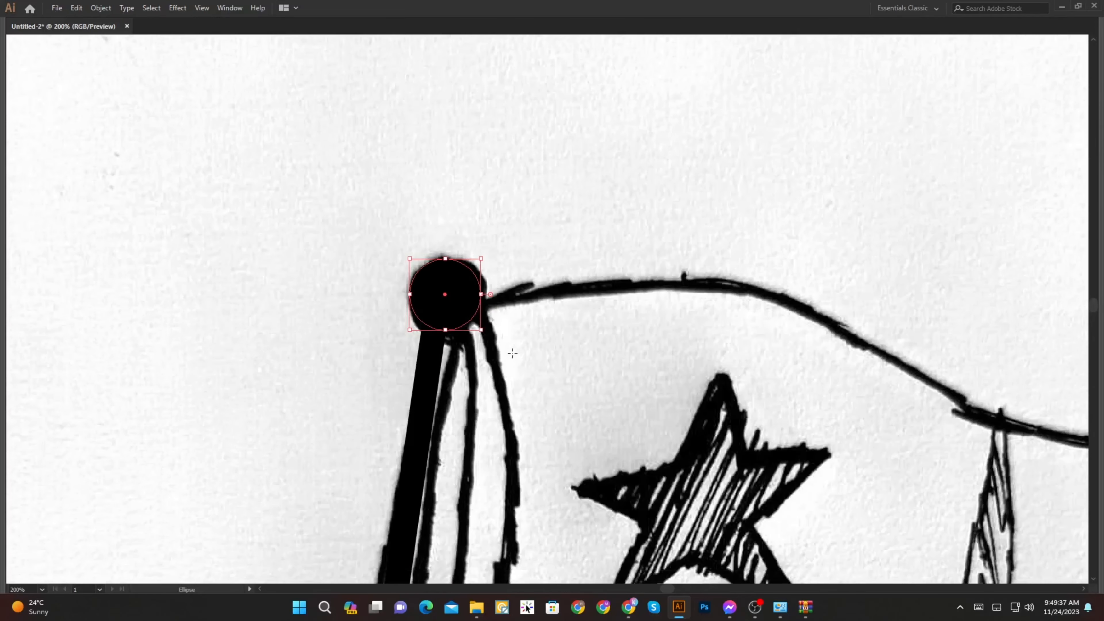
drag(479, 485, 475, 337)
scroll(517, 385, down, 3)
scroll(487, 333, up, 5)
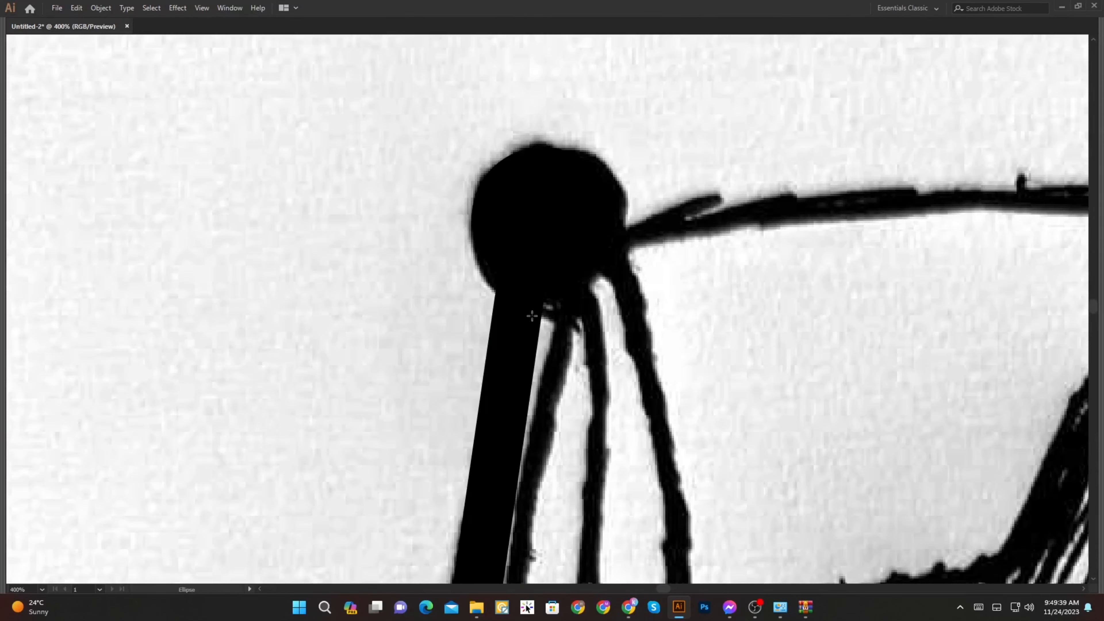
Step: Draw a straight Pen line about 311 px tall along the flagpole's outer sketch edge, ending at the underside of the H's crossbar
scroll(544, 283, down, 4)
drag(476, 513, 444, 431)
scroll(440, 456, up, 2)
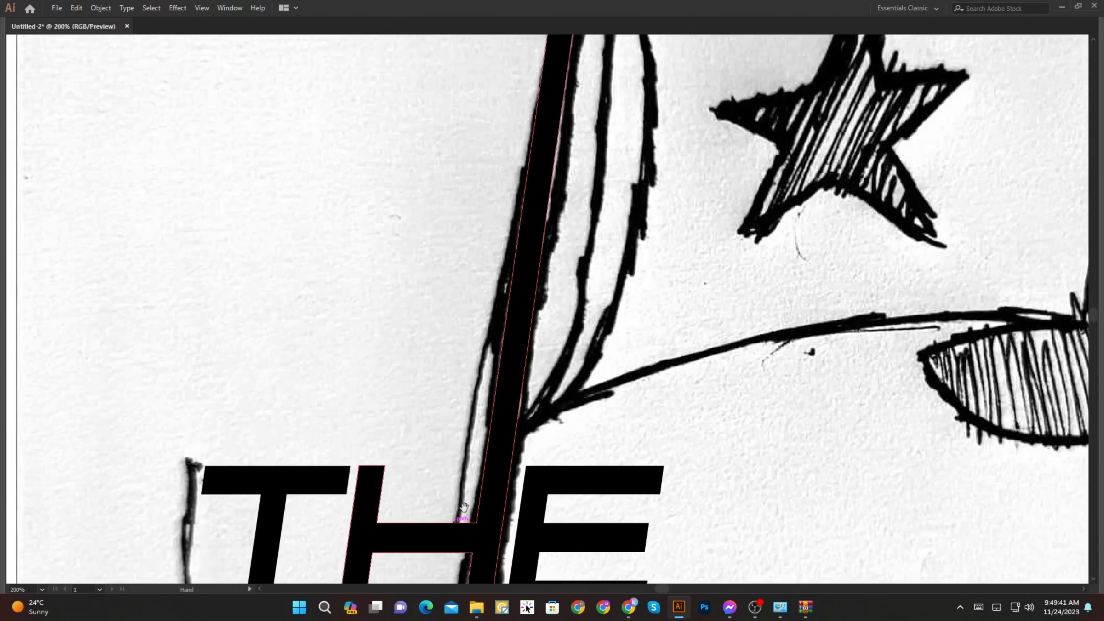
key(o)
key(p)
click(531, 152)
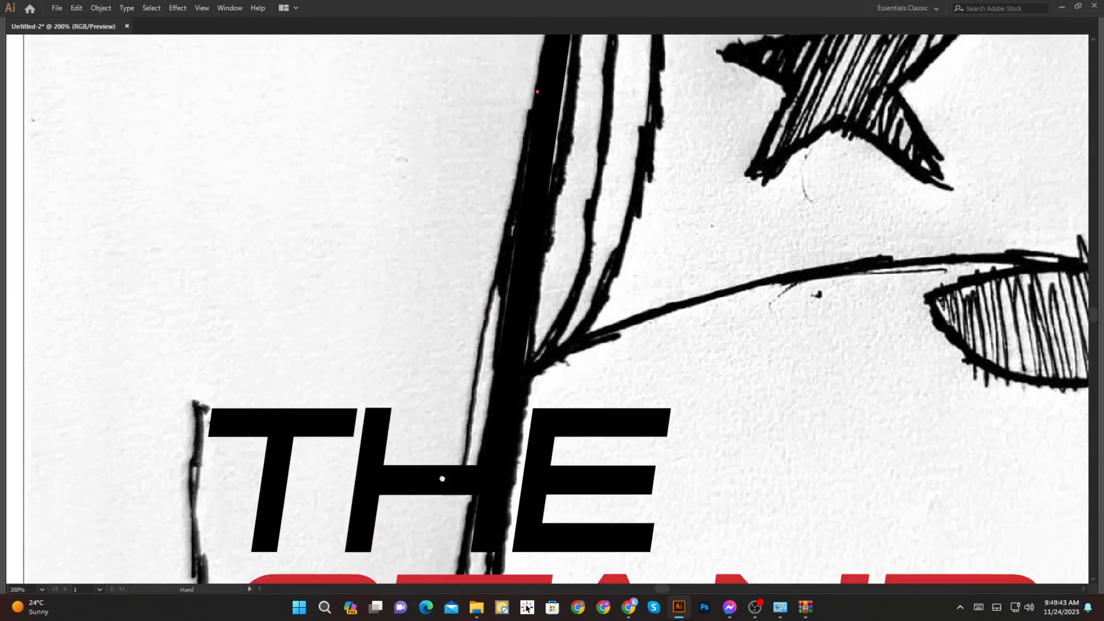
scroll(448, 479, down, 2)
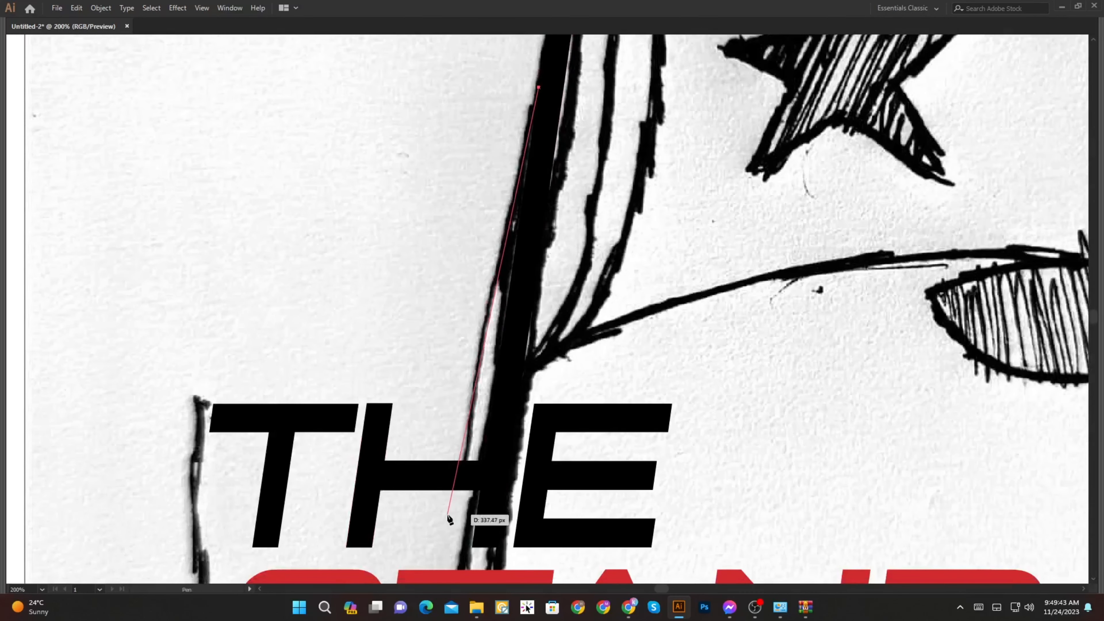
click(457, 488)
Step: Swap the line's fill and stroke, set its stroke weight to 4 pt and deselect it
key(Tab)
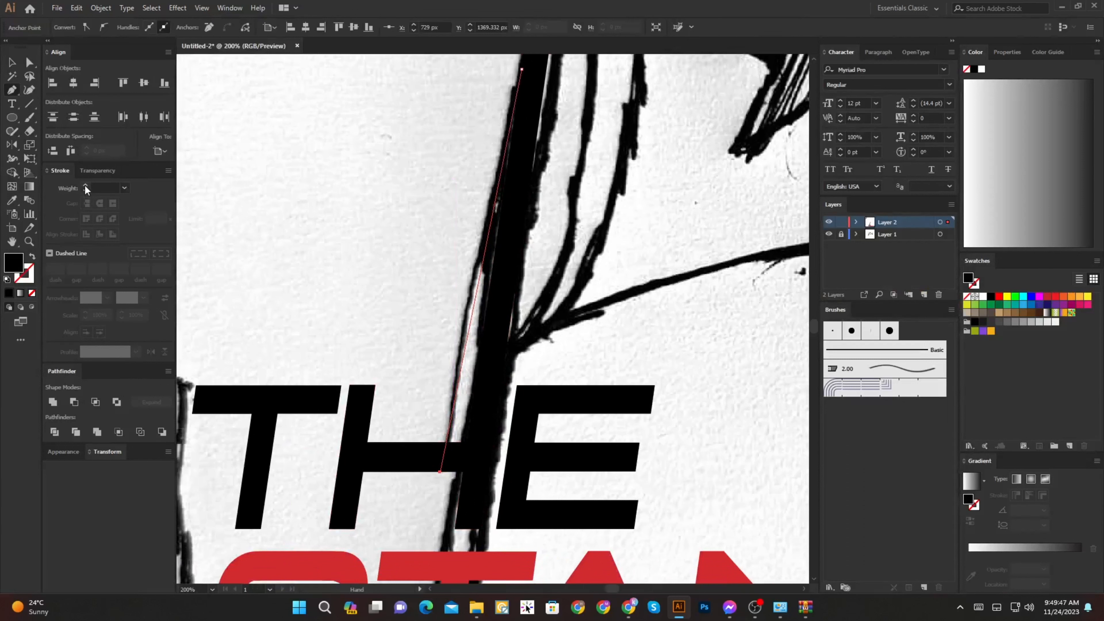
key(shift+x)
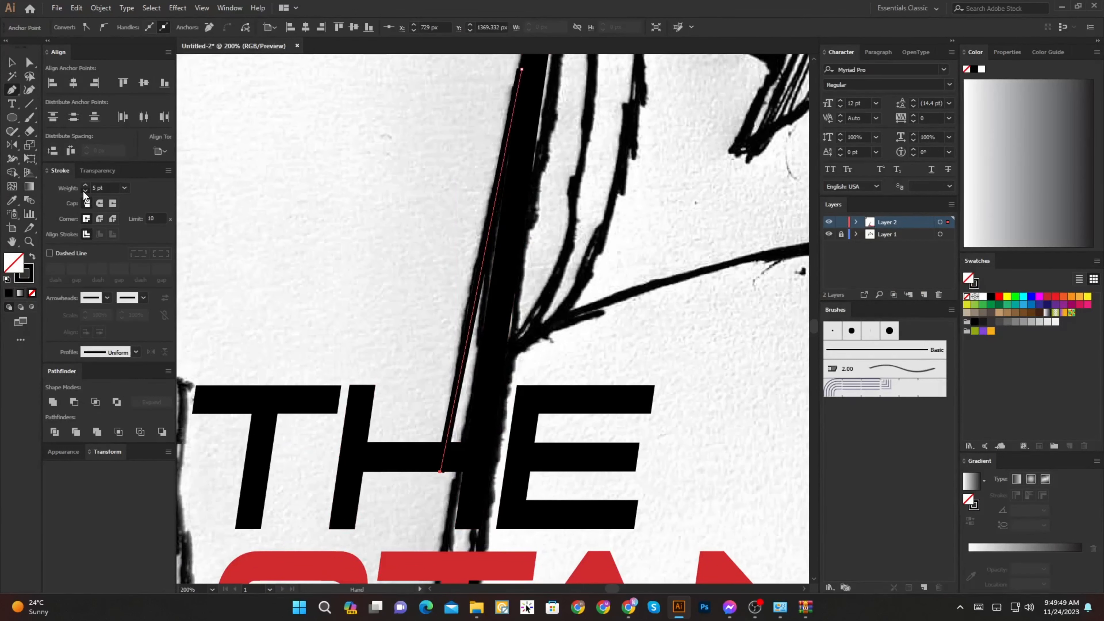
click(85, 191)
click(85, 191)
ctrl+click(348, 271)
Step: Add an anchor point where the thin line meets the H's crossbar and move the crossbar's upper inner corner onto the lower one
scroll(431, 489, up, 4)
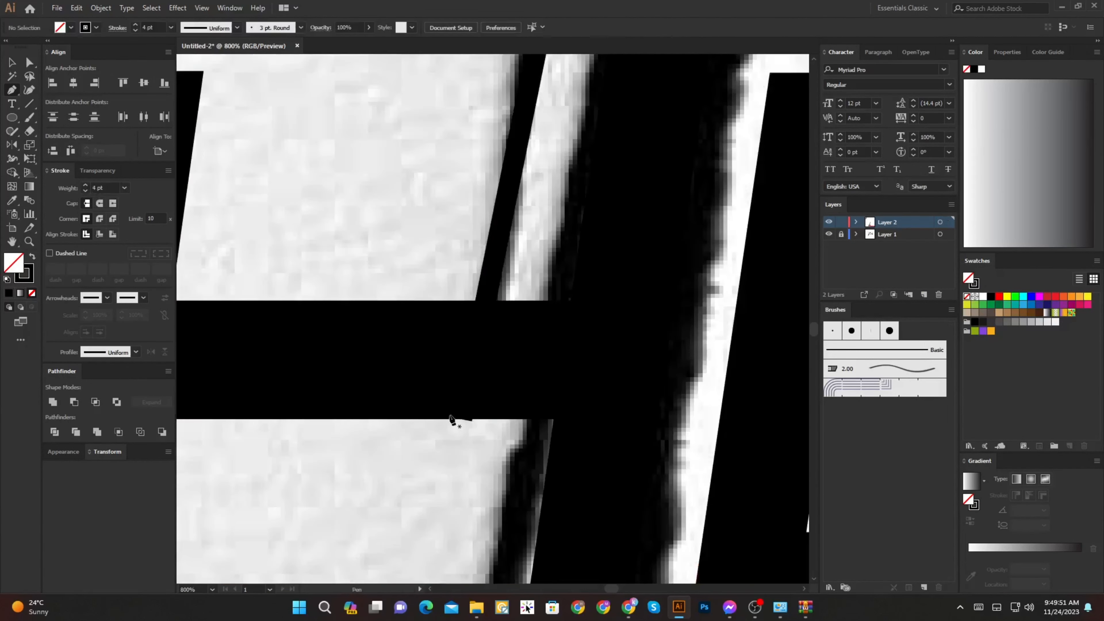
click(490, 282)
scroll(498, 301, down, 5)
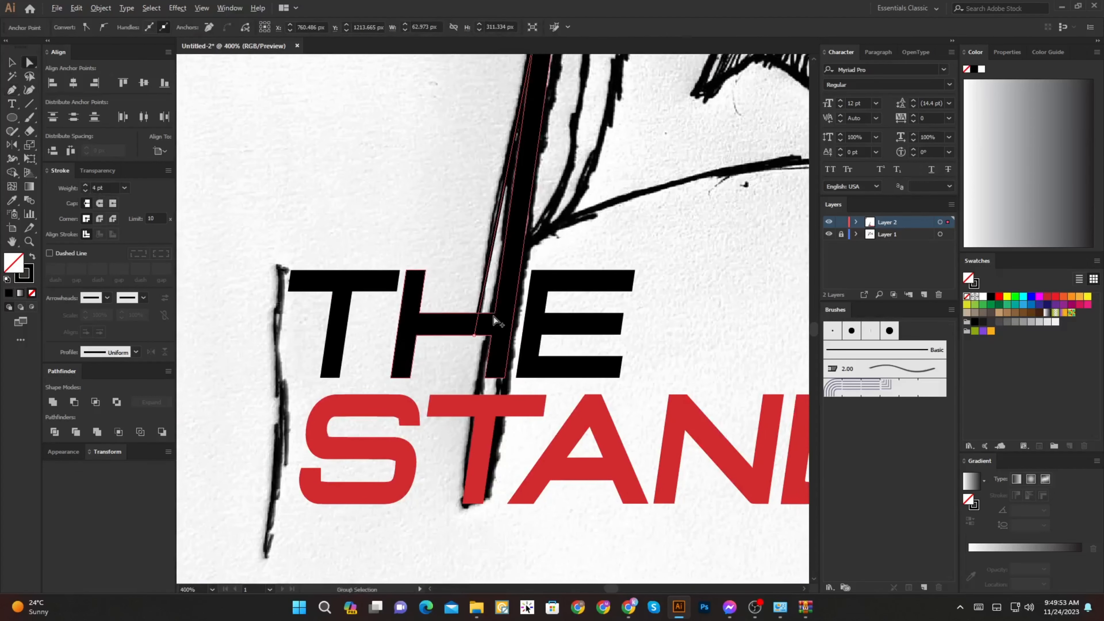
scroll(494, 320, up, 3)
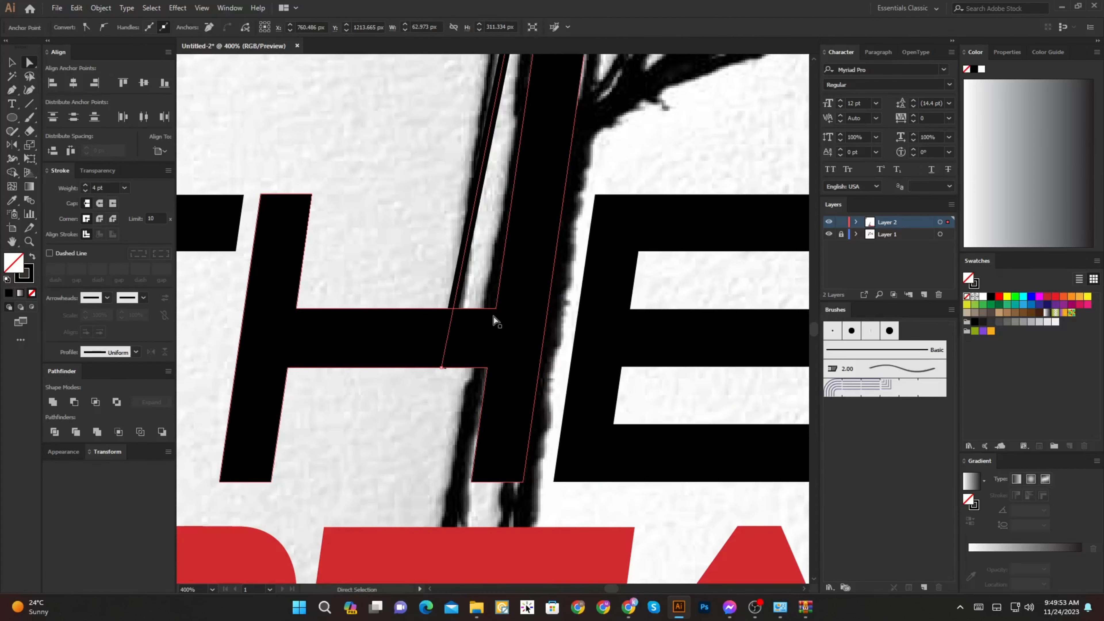
click(467, 314)
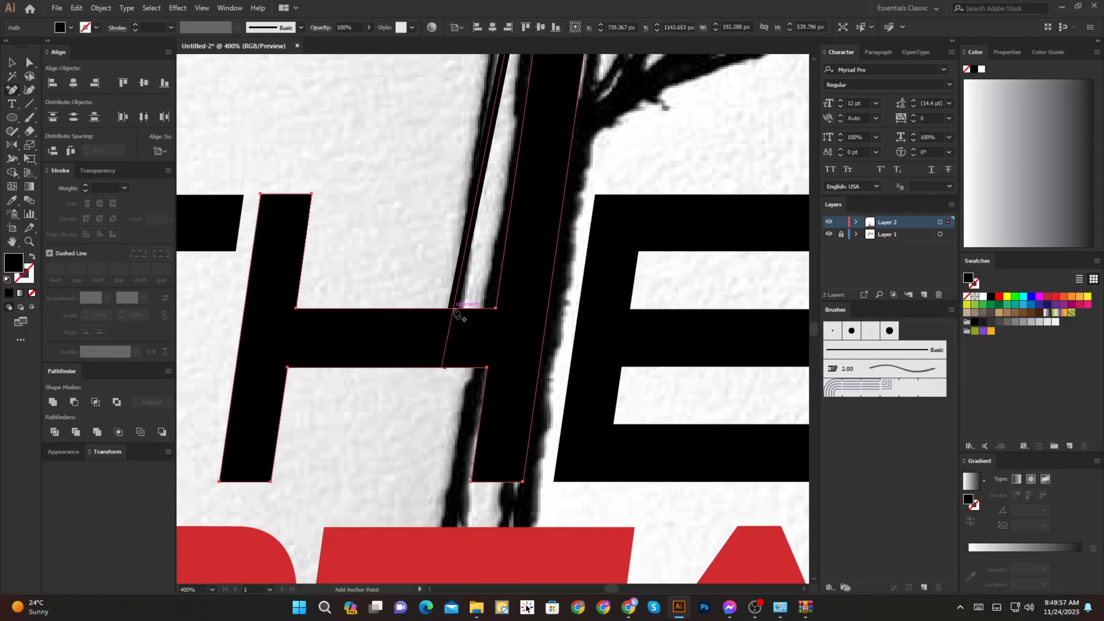
key(plus)
key(a)
drag(495, 308, 490, 332)
scroll(492, 312, up, 2)
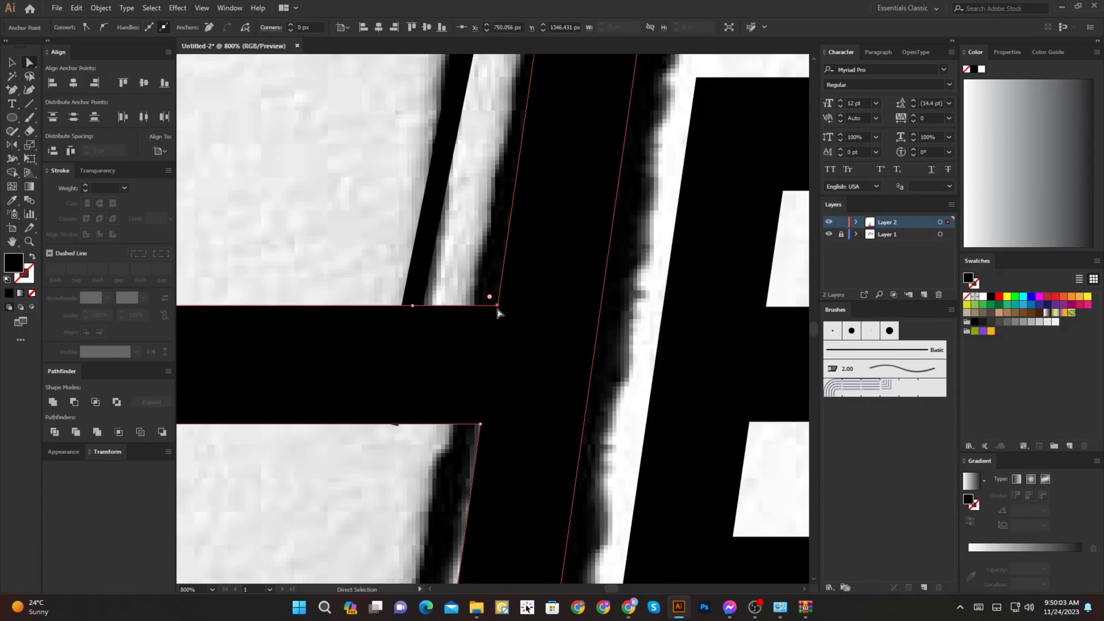
drag(498, 310, 479, 423)
Step: Use Shape Builder to remove the part of the H's crossbar between the thin line and the flagpole
key(shift+m)
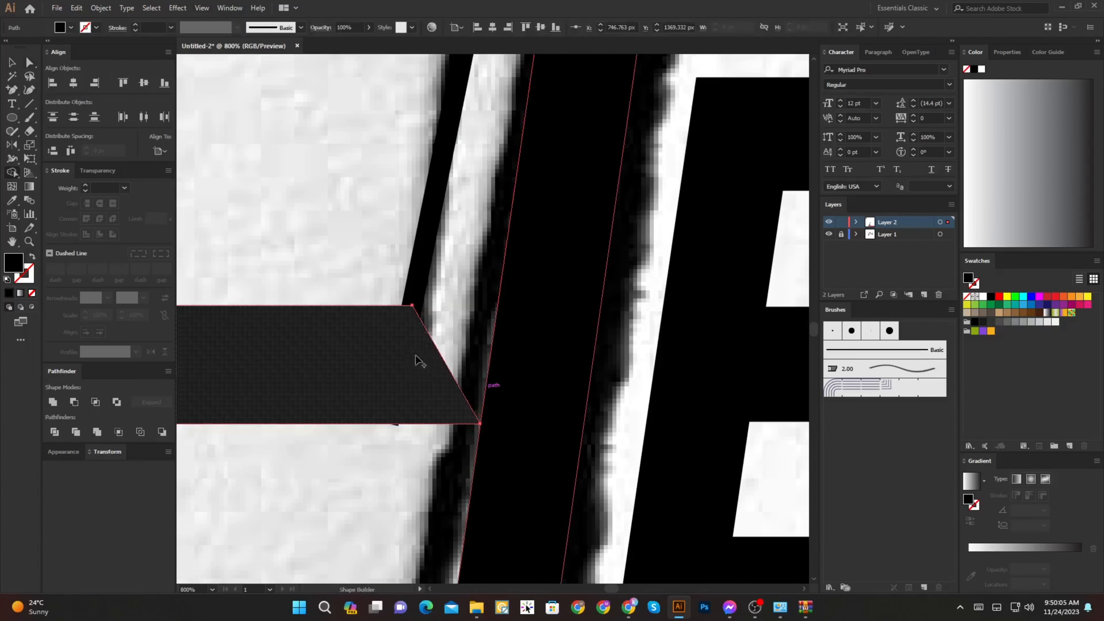
ctrl+shift+click(425, 286)
alt+click(428, 361)
scroll(430, 347, down, 3)
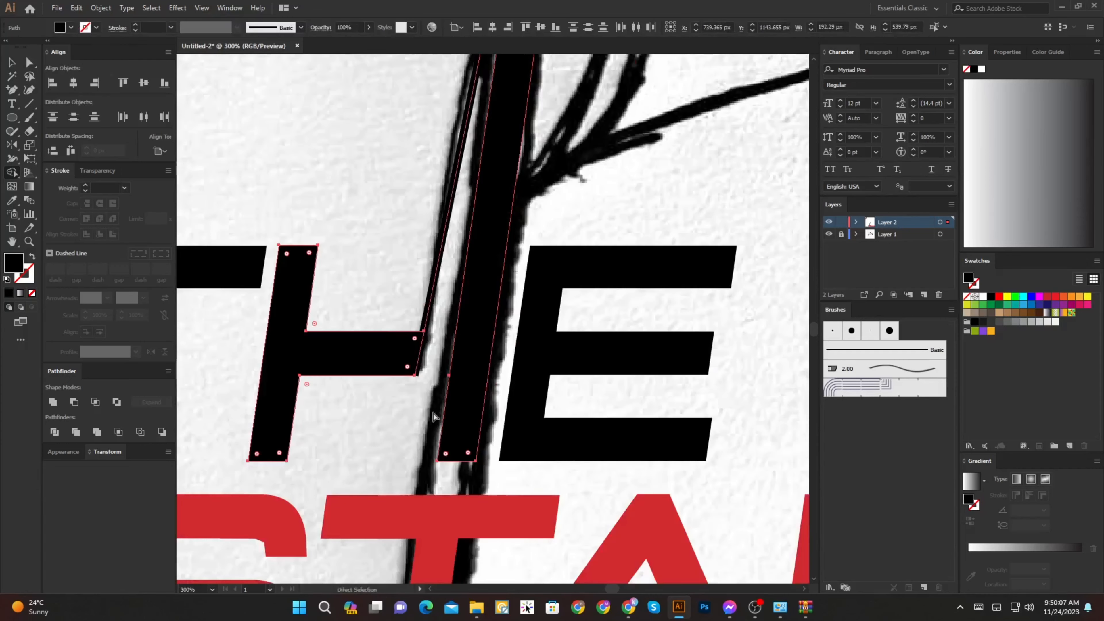
key(a)
click(425, 415)
scroll(458, 370, down, 3)
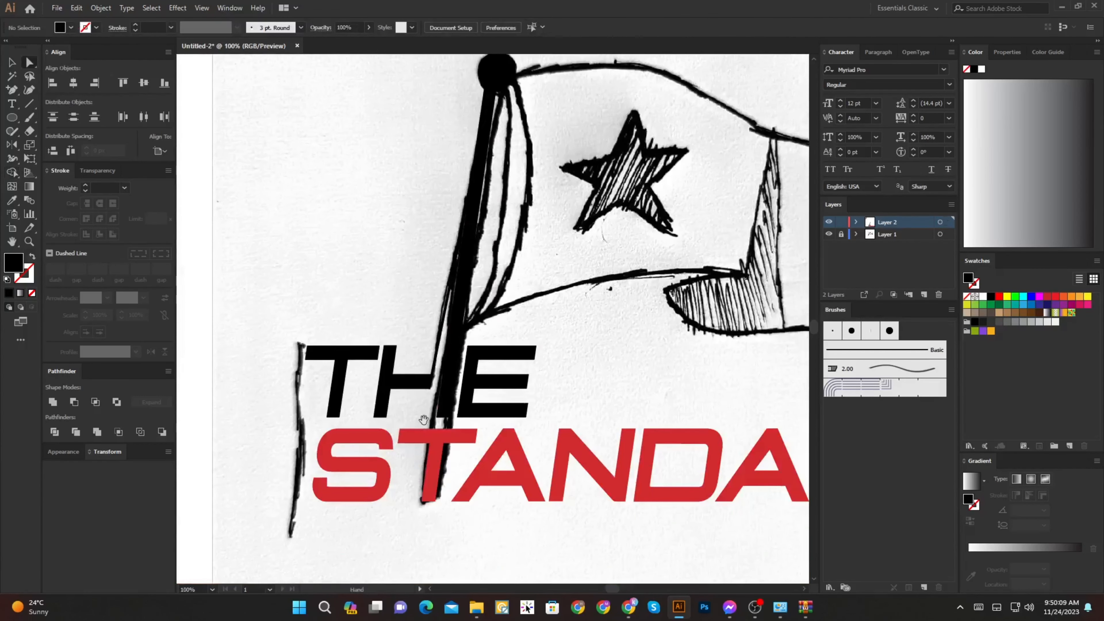
Step: Extend the flagpole's two bottom corners down across the crossbar of the red T in "STANDARD"
scroll(430, 428, up, 3)
click(433, 401)
scroll(436, 397, up, 3)
click(432, 395)
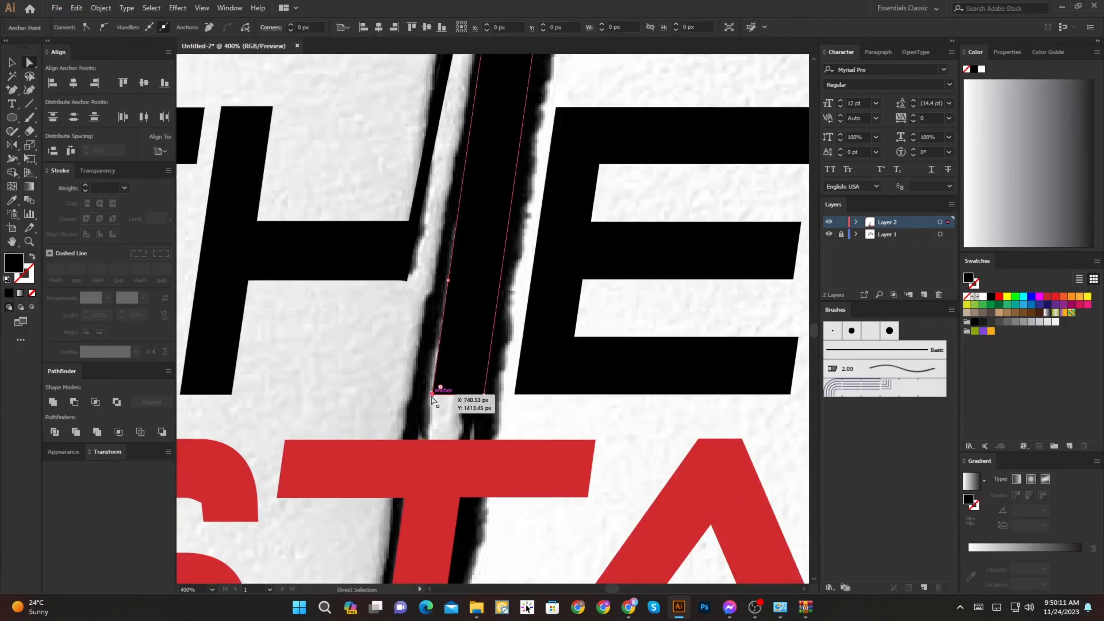
drag(432, 394, 407, 492)
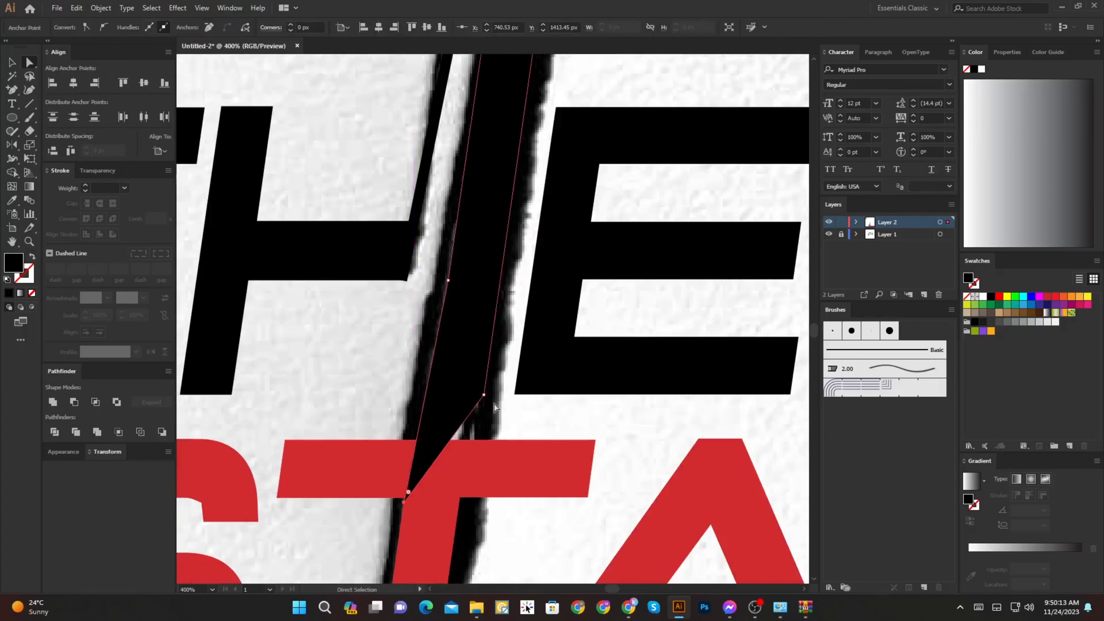
drag(484, 394, 463, 517)
scroll(462, 518, down, 2)
scroll(469, 448, up, 1)
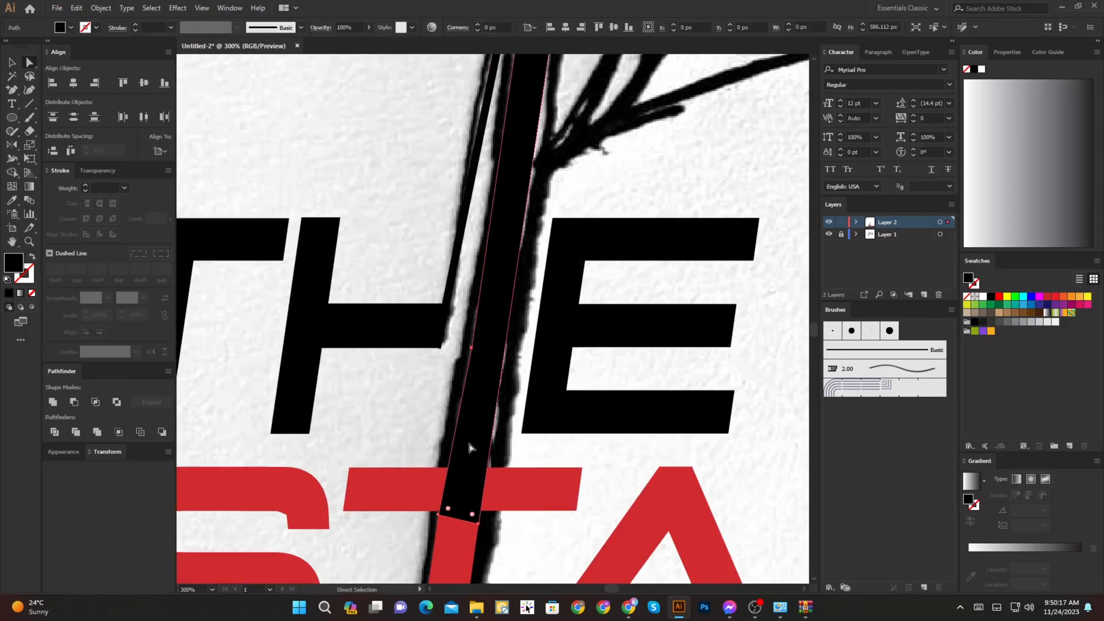
Step: Delete the leftover anchor point on the flagpole's side facing the H
click(469, 447)
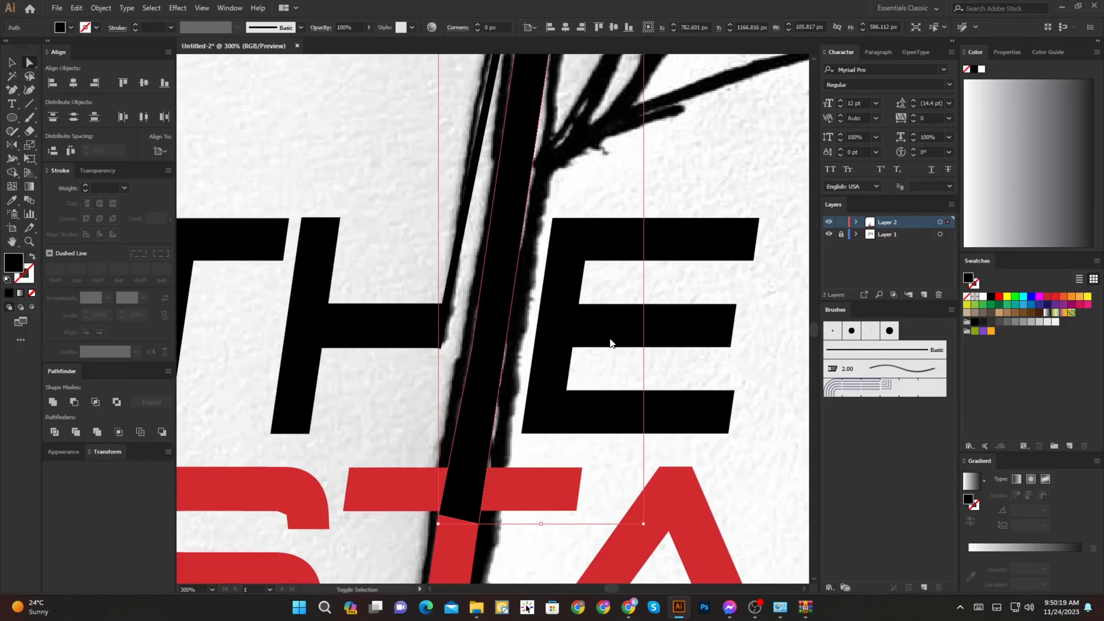
key(p)
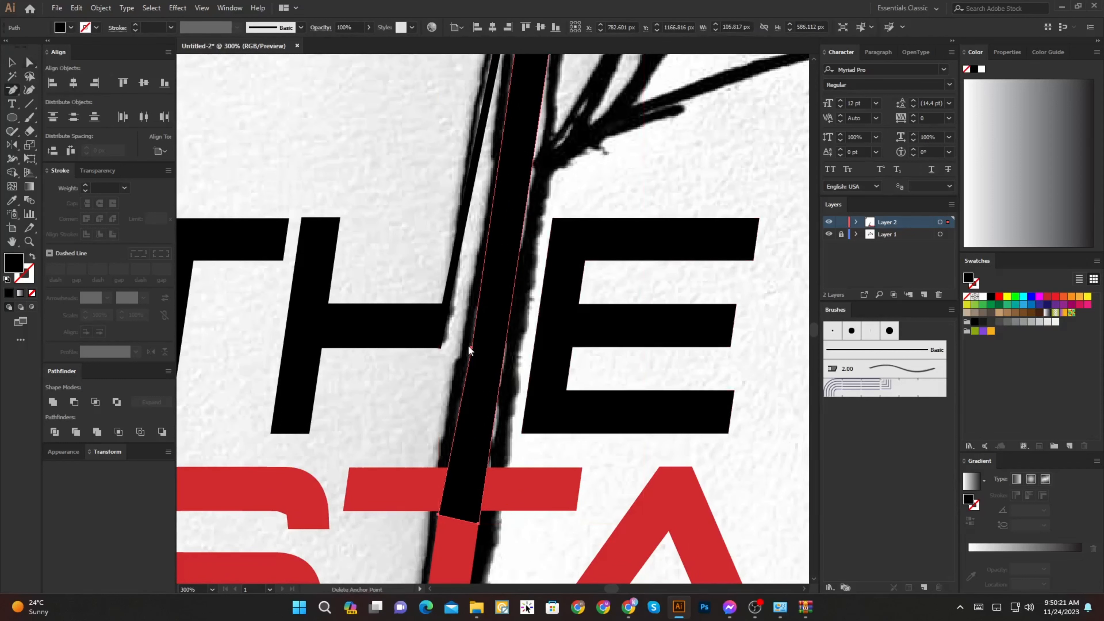
click(459, 356)
key(a)
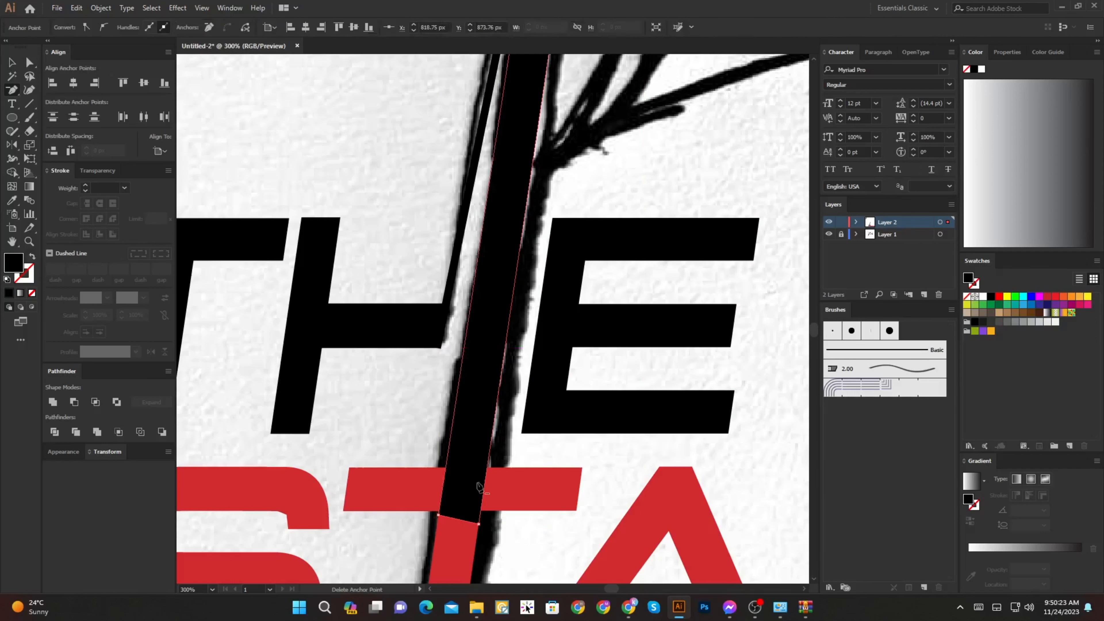
Step: Create an outward offset path around the flagpole, wide enough to span the gap between the H and the pole
alt+scroll(468, 530, up, 2)
scroll(500, 478, down, 1)
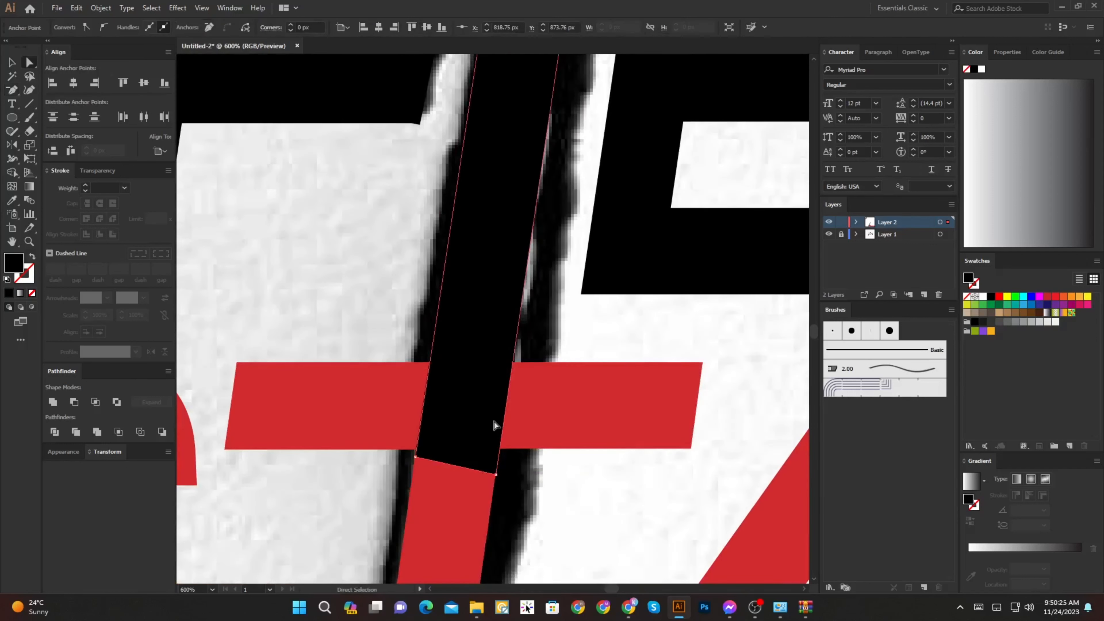
key(v)
key(ctrl+shift+o)
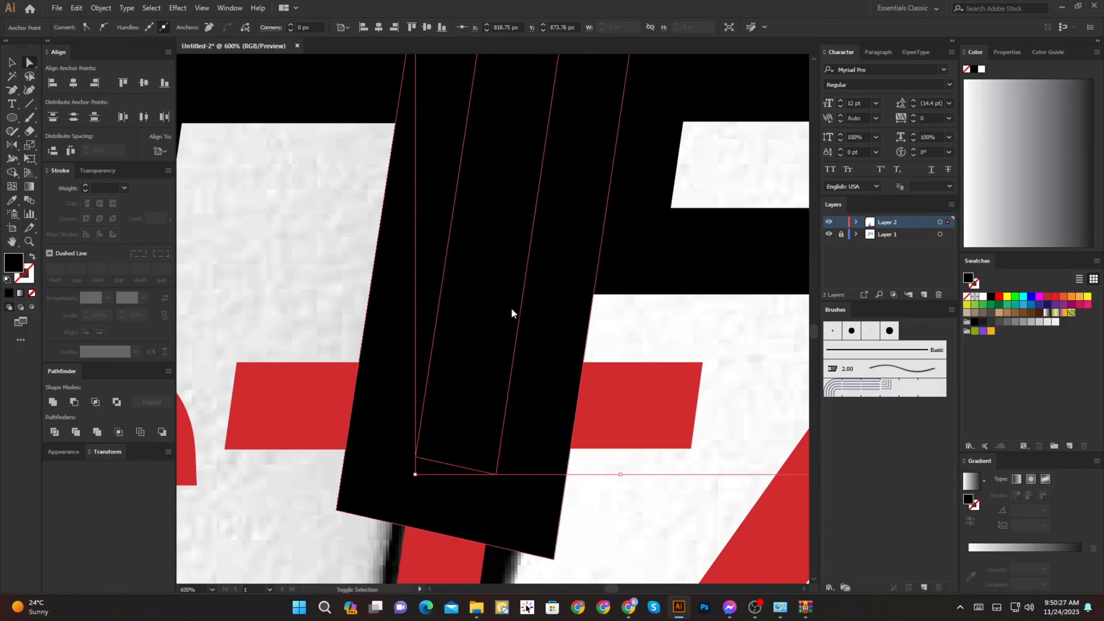
scroll(534, 266, down, 1)
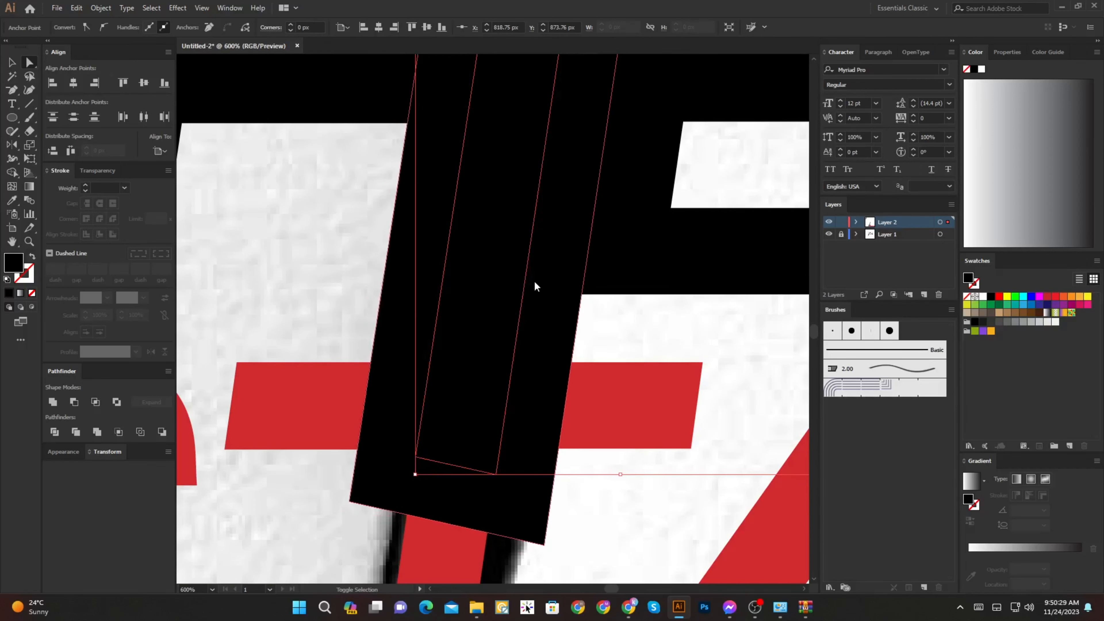
key(ctrl+minus)
drag(500, 348, 508, 442)
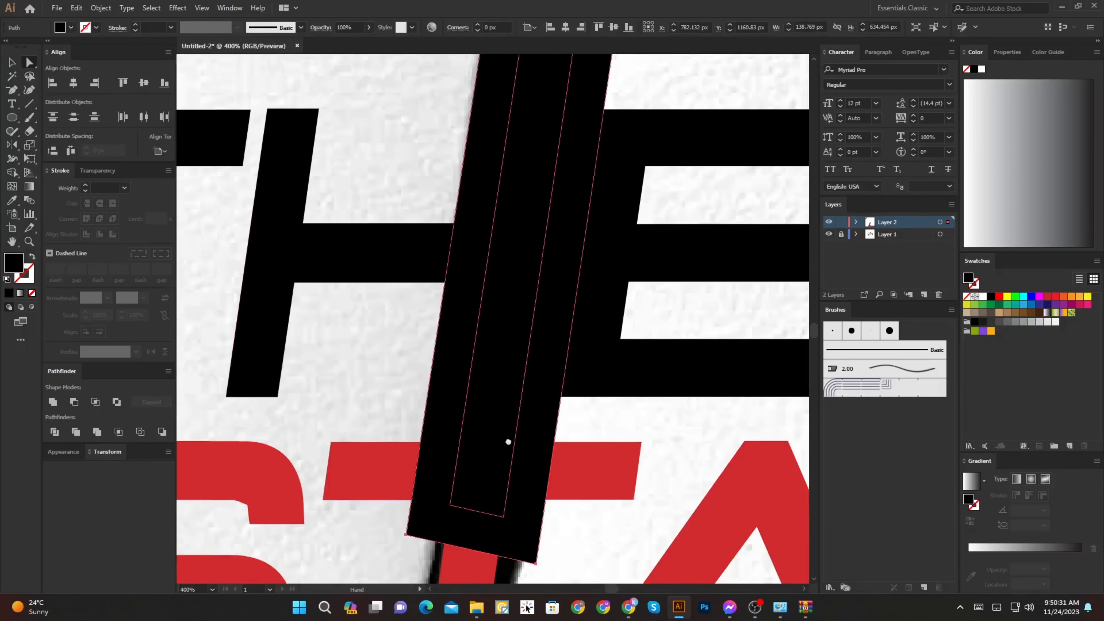
Step: Use Shape Builder to cut a gap in the red T's crossbar on the flagpole's S side, and discard the offset outline
key(shift+x)
shift+click(387, 474)
key(shift+m)
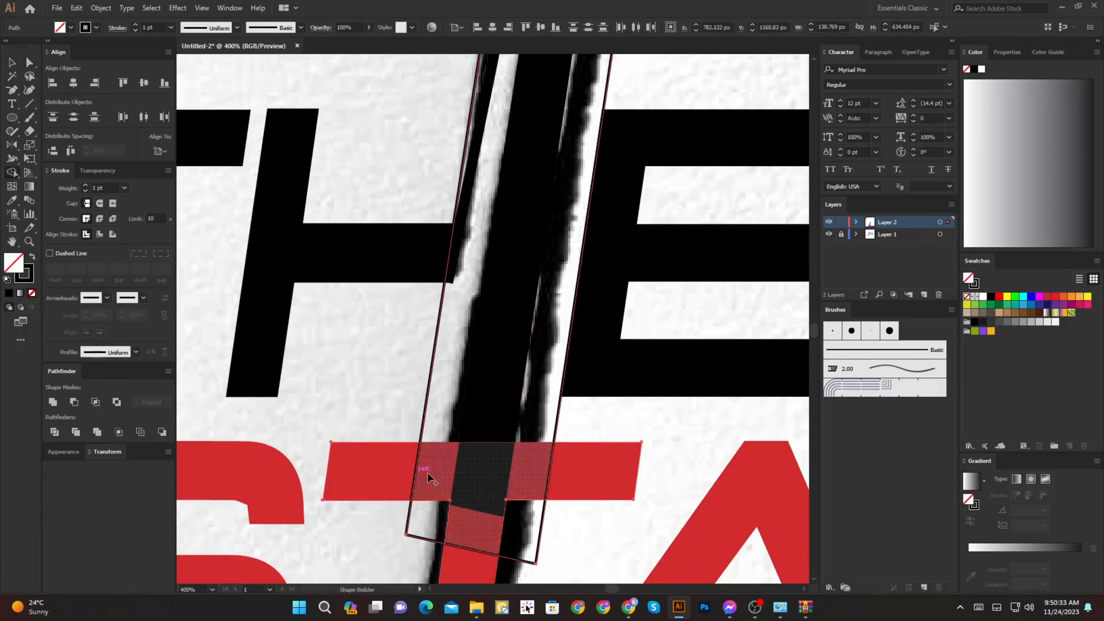
click(449, 476)
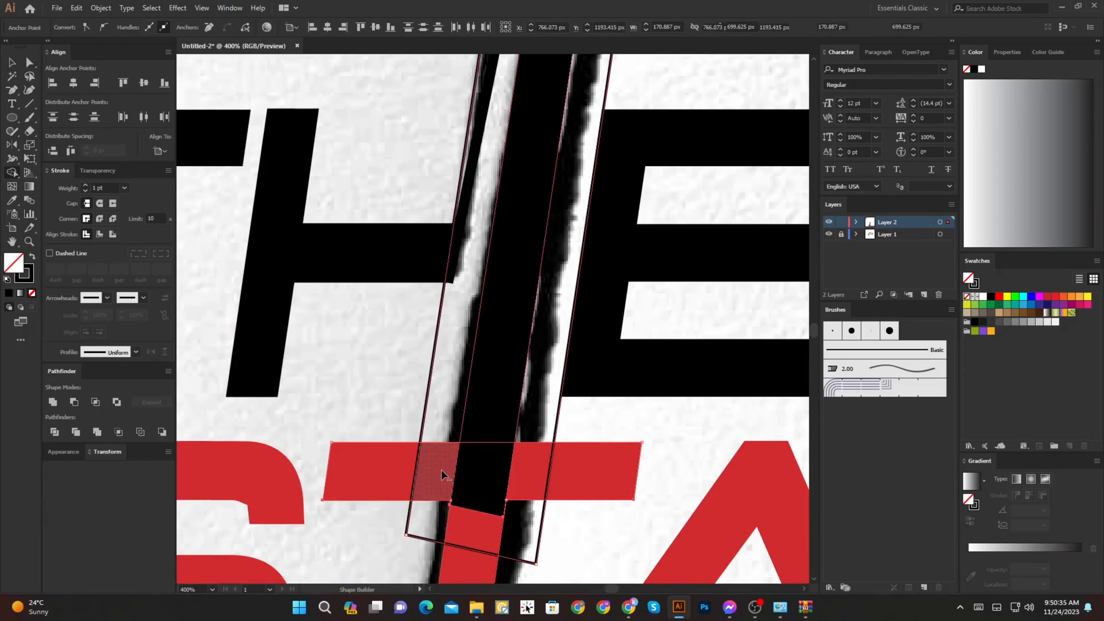
alt+click(441, 474)
key(a)
click(536, 539)
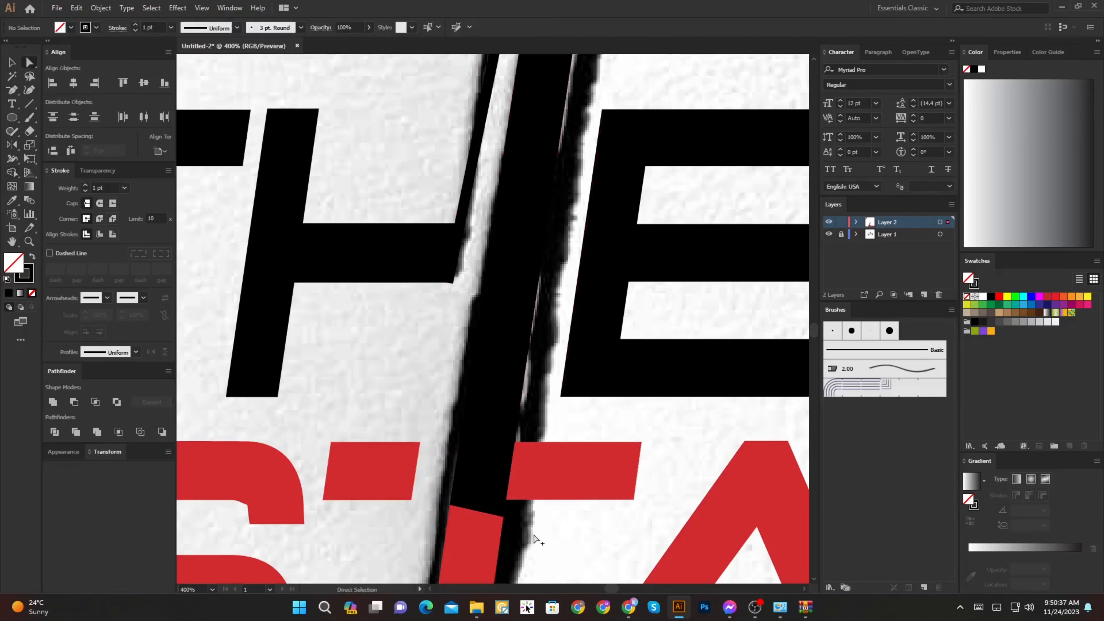
Step: Recolor the red T's stem and attached crossbar piece black by sampling the black lettering
key(ctrl+minus)
key(ctrl+minus)
click(499, 423)
key(i)
click(477, 393)
key(a)
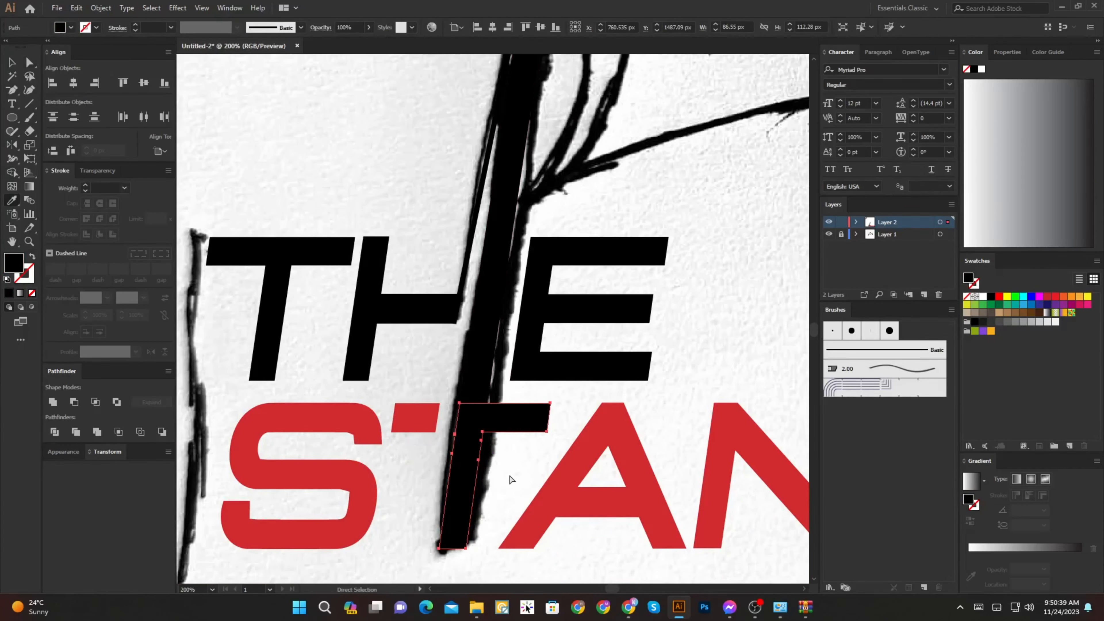
ctrl+click(509, 475)
Step: Trace the sketch's inner curved line from the center of the pole's ball down to the flagpole with the Pen tool
scroll(509, 475, down, 3)
drag(509, 439, 473, 520)
scroll(457, 515, up, 1)
drag(518, 460, 417, 518)
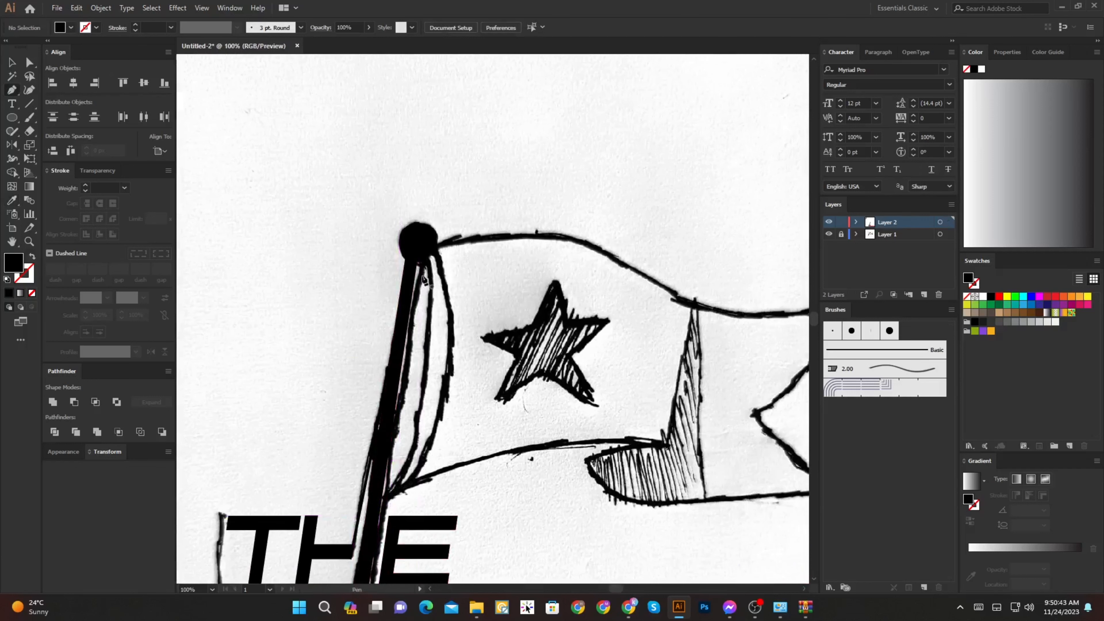
click(417, 240)
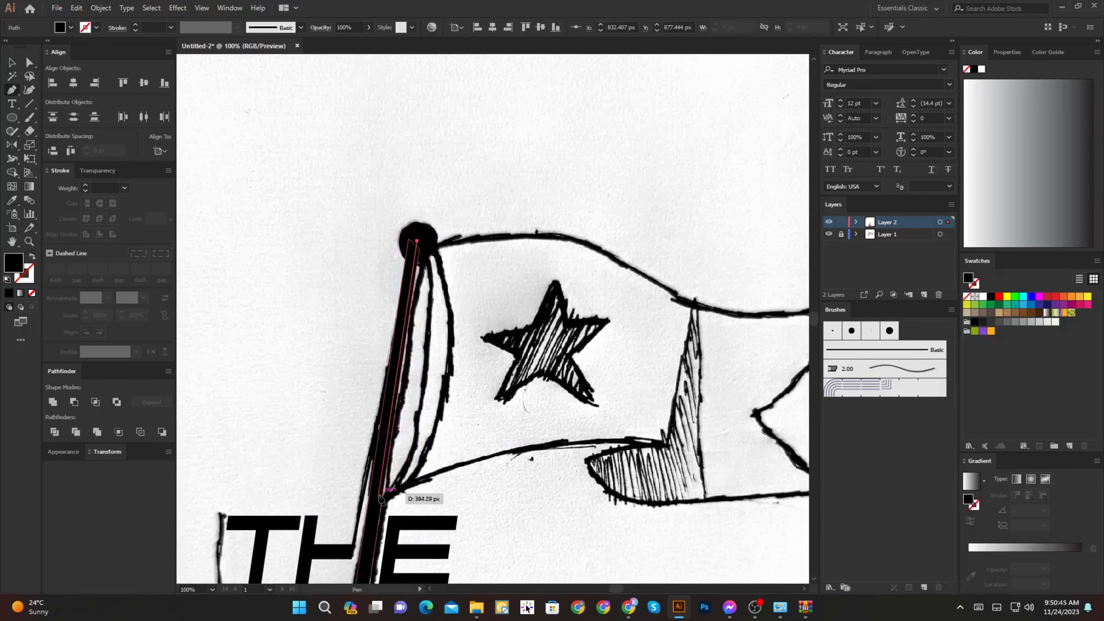
drag(371, 509, 293, 568)
scroll(296, 557, down, 3)
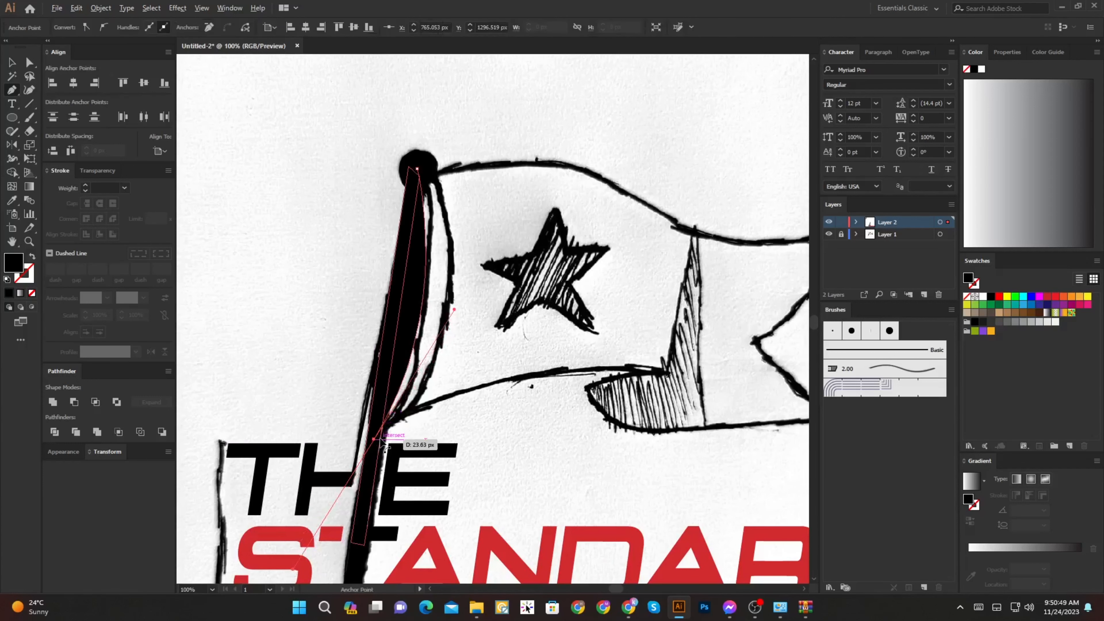
Step: Give the inner curve no fill and a red stroke sampled from the "STANDARD" lettering
key(slash)
drag(349, 296, 355, 247)
key(i)
click(453, 494)
key(ctrl+plus)
key(shift+x)
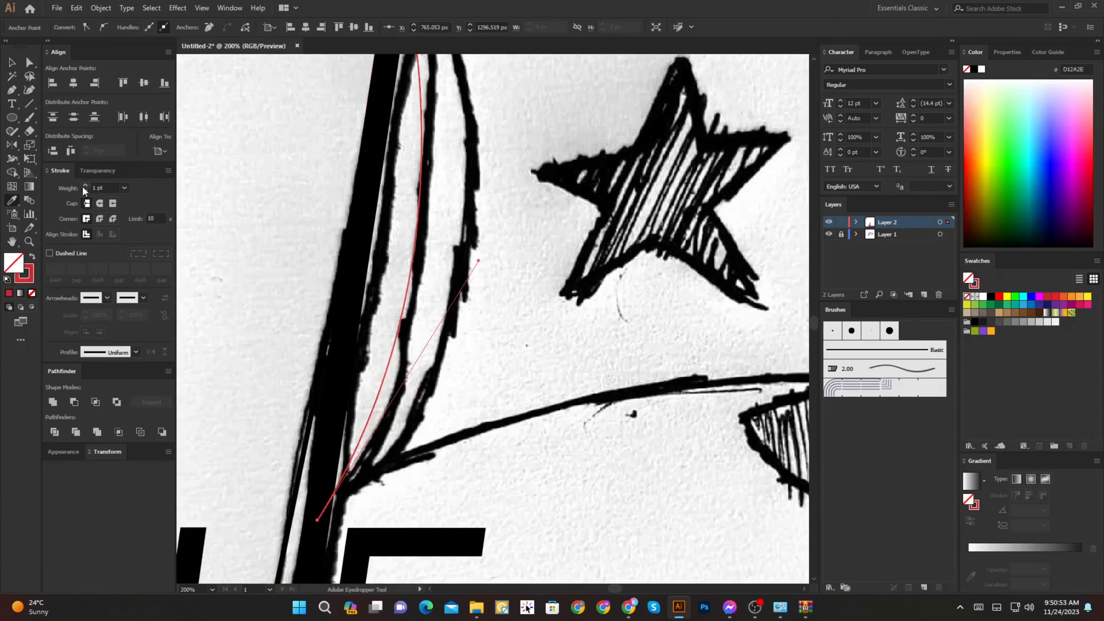
Step: Set the inner curve's stroke weight to 4 pt, trying black before resampling the red from the lettering
drag(229, 435, 336, 397)
click(407, 428)
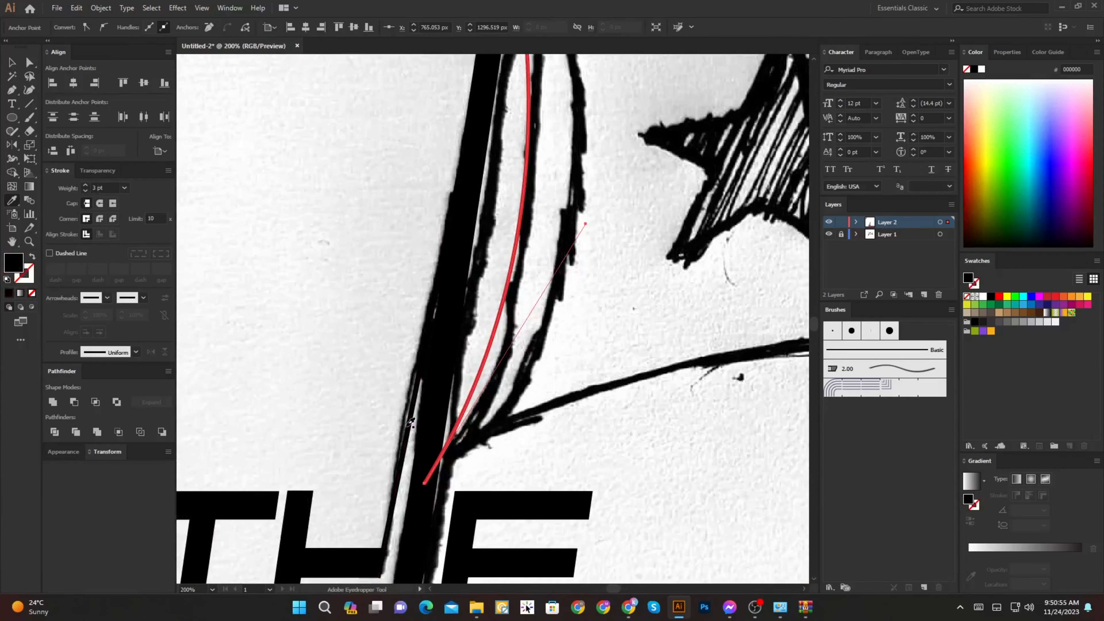
key(shift+x)
drag(535, 552, 336, 299)
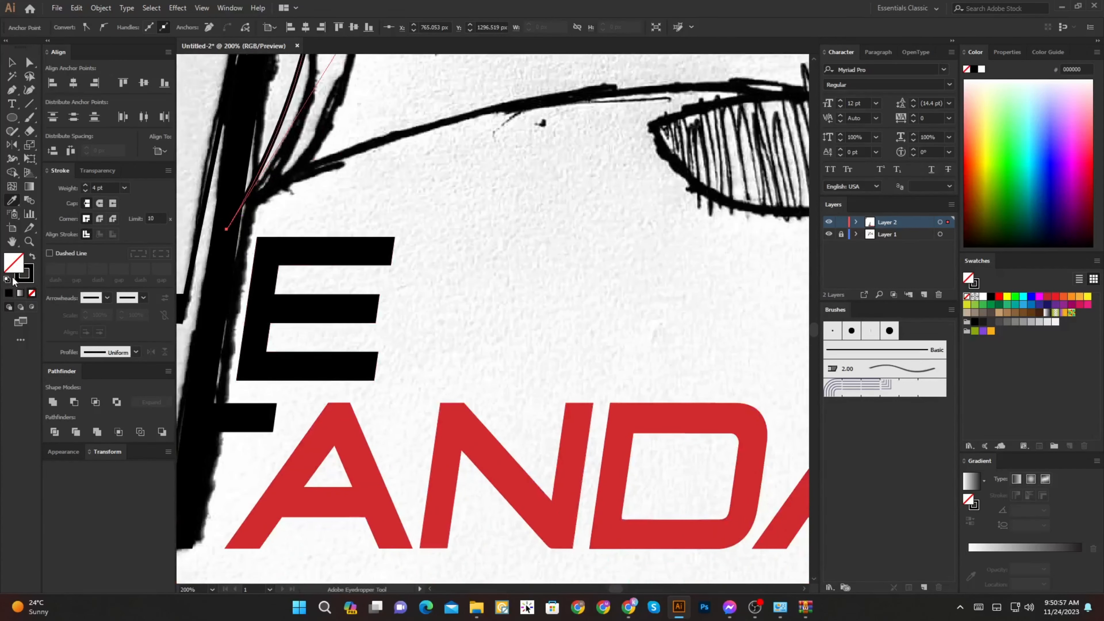
click(31, 280)
shift+click(474, 428)
drag(487, 229, 507, 424)
ctrl+click(460, 359)
scroll(460, 359, down, 2)
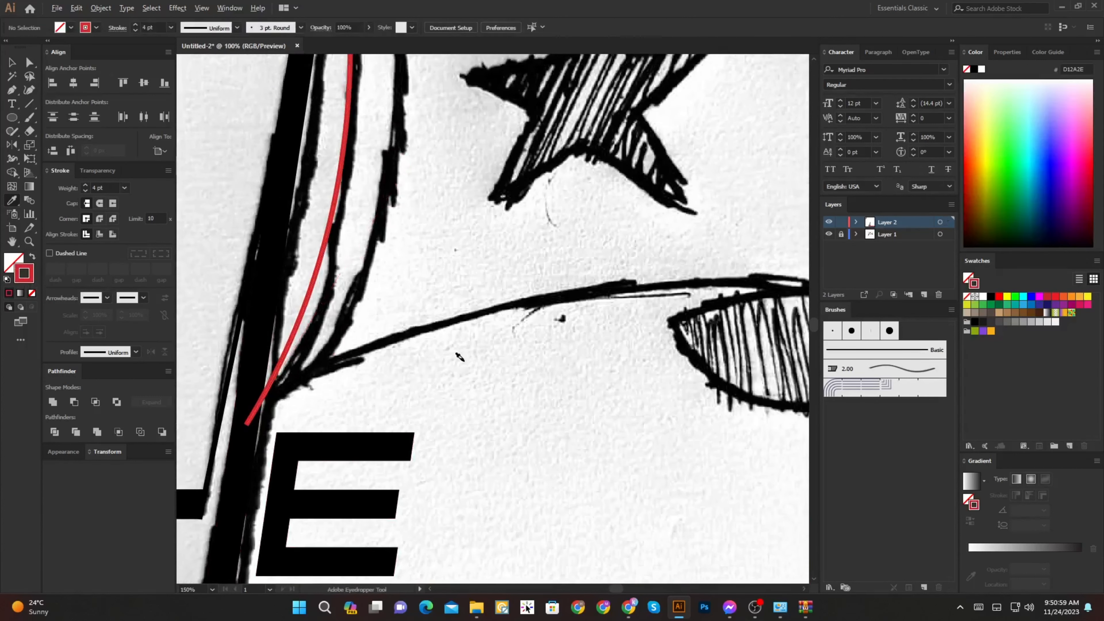
Step: Send the red inner curve behind the flagpole and its ball
drag(461, 359, 369, 472)
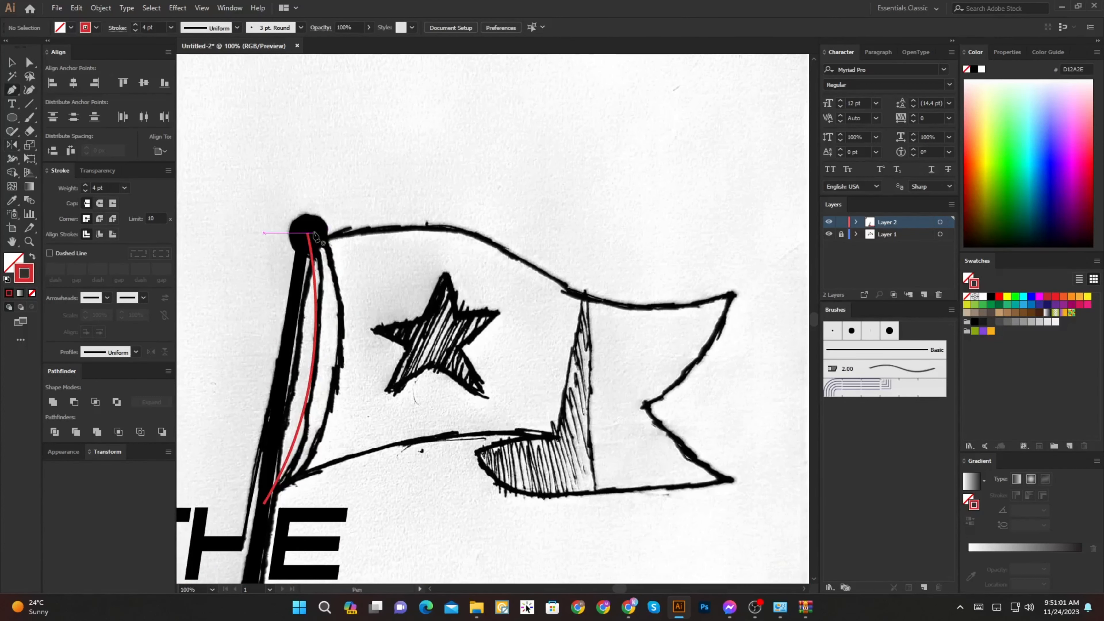
ctrl+click(314, 262)
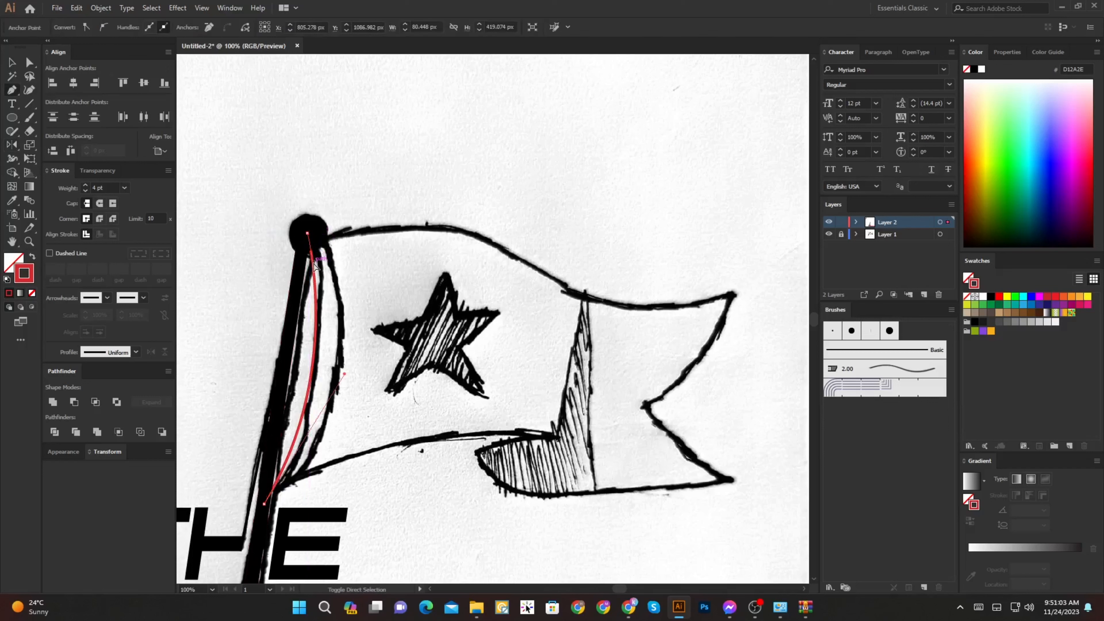
ctrl+click(351, 277)
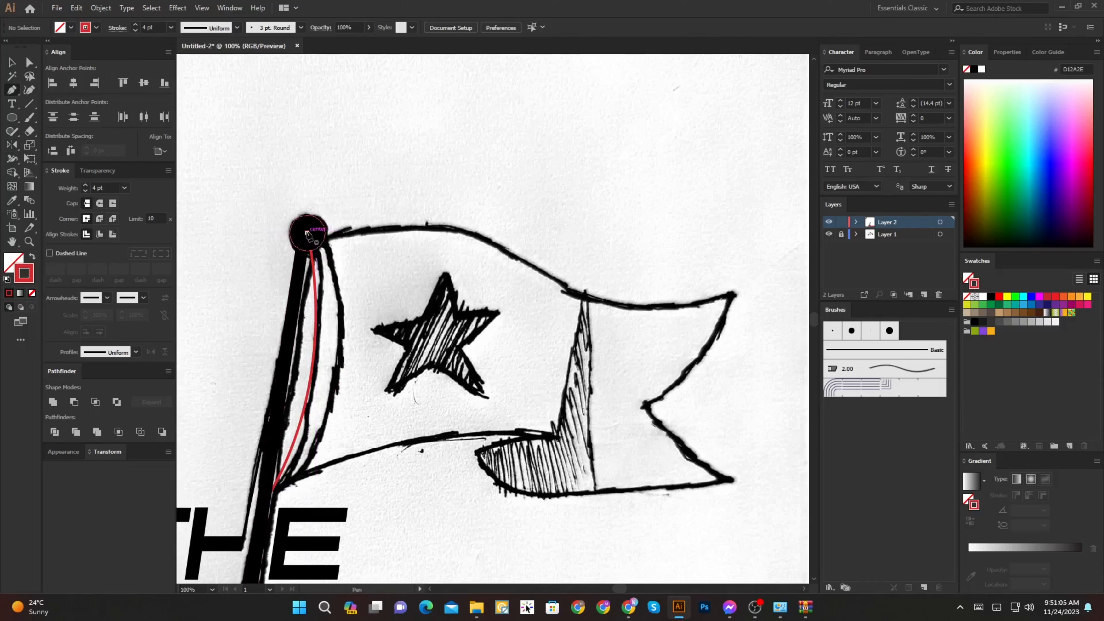
Step: Trace the flag's pole-side edge from the ball to the pole, and continue along its lower edge to the fold's inner corner
click(308, 234)
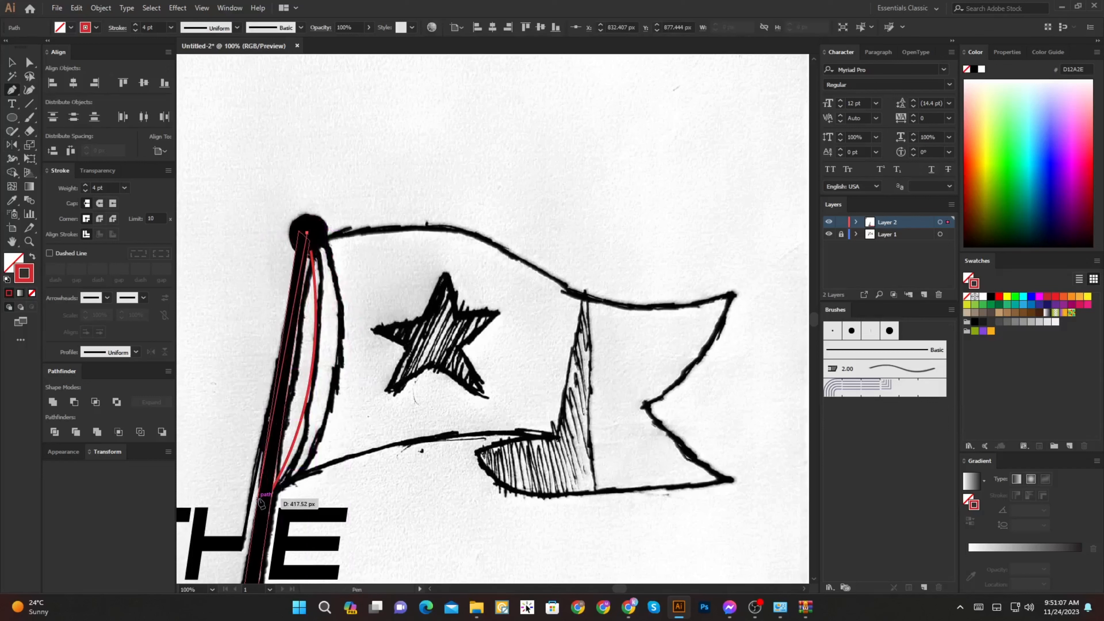
drag(267, 498, 482, 382)
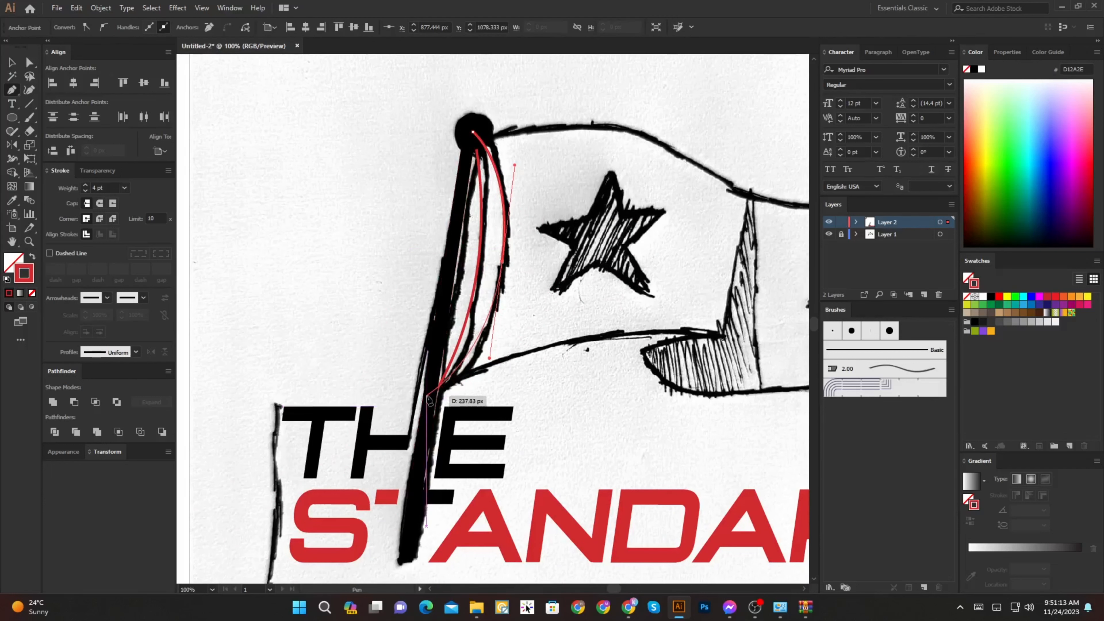
click(426, 392)
drag(708, 337, 681, 327)
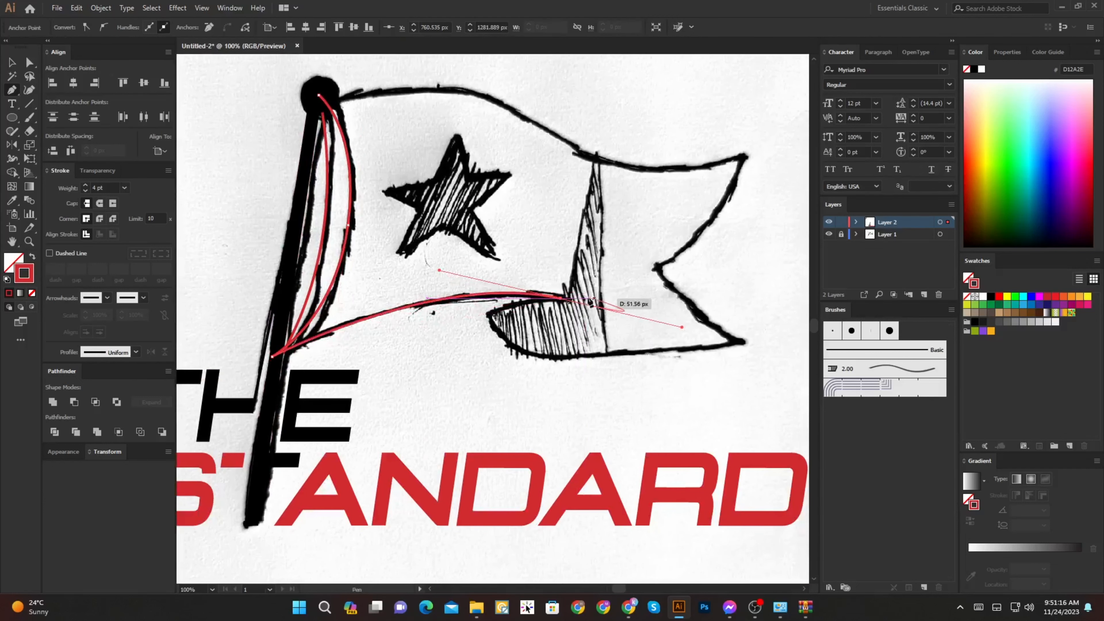
click(561, 299)
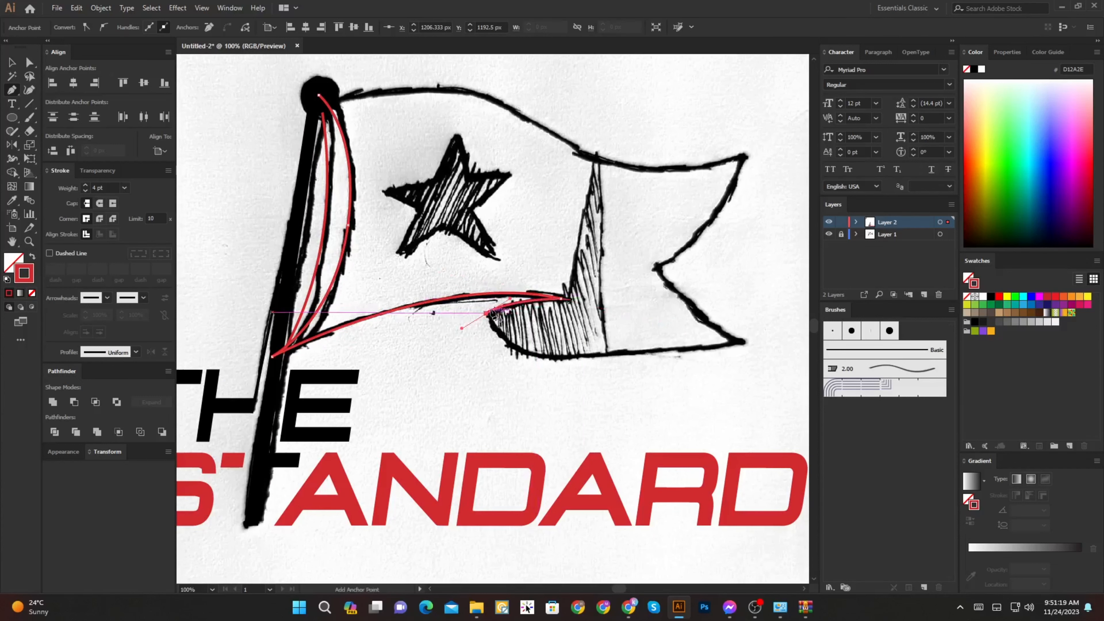
Step: Continue the flag outline around the fold's tip and along the bottom edge to the tail's lower point
drag(545, 336, 372, 336)
scroll(372, 336, up, 2)
click(329, 394)
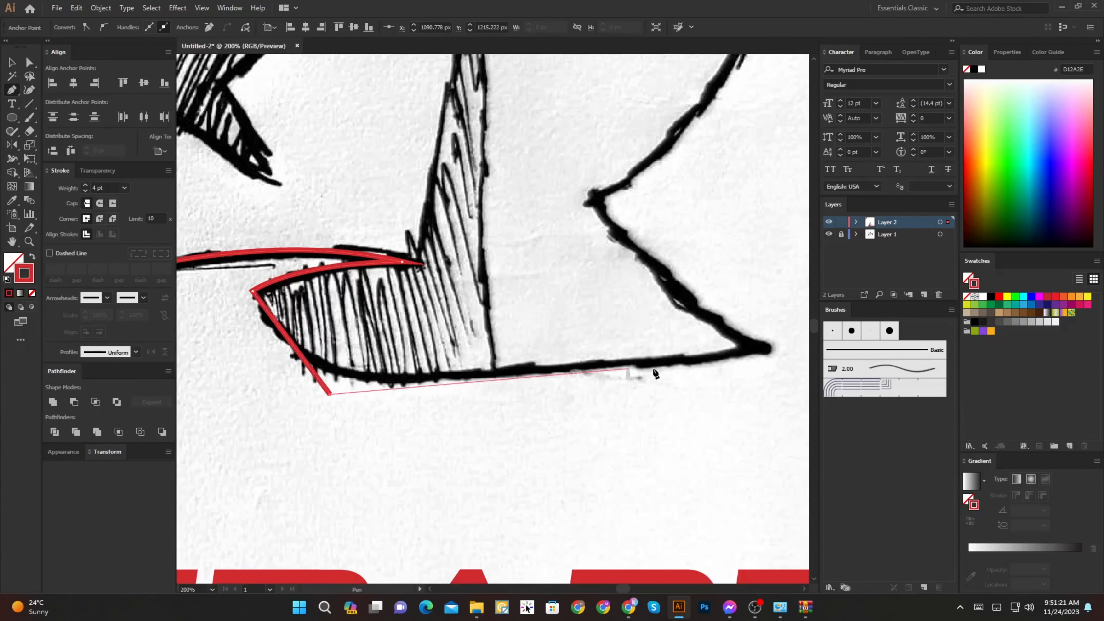
click(757, 350)
Step: Trace the flag's swallowtail end with curved segments through the notch to the tail's upper point
drag(718, 295, 646, 411)
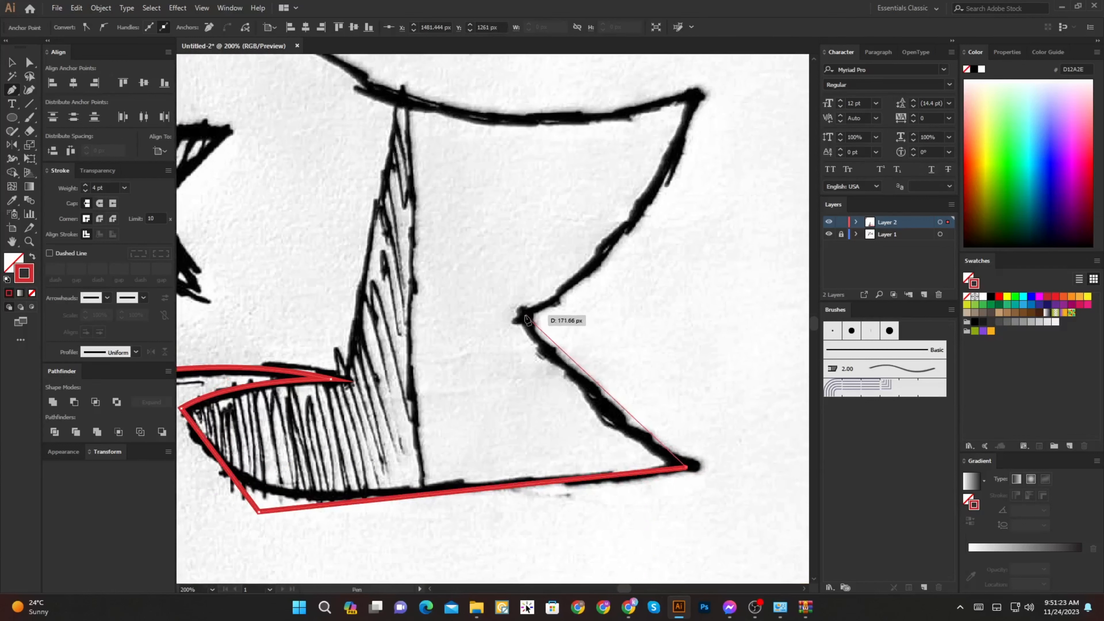
drag(525, 315, 504, 281)
drag(652, 148, 679, 288)
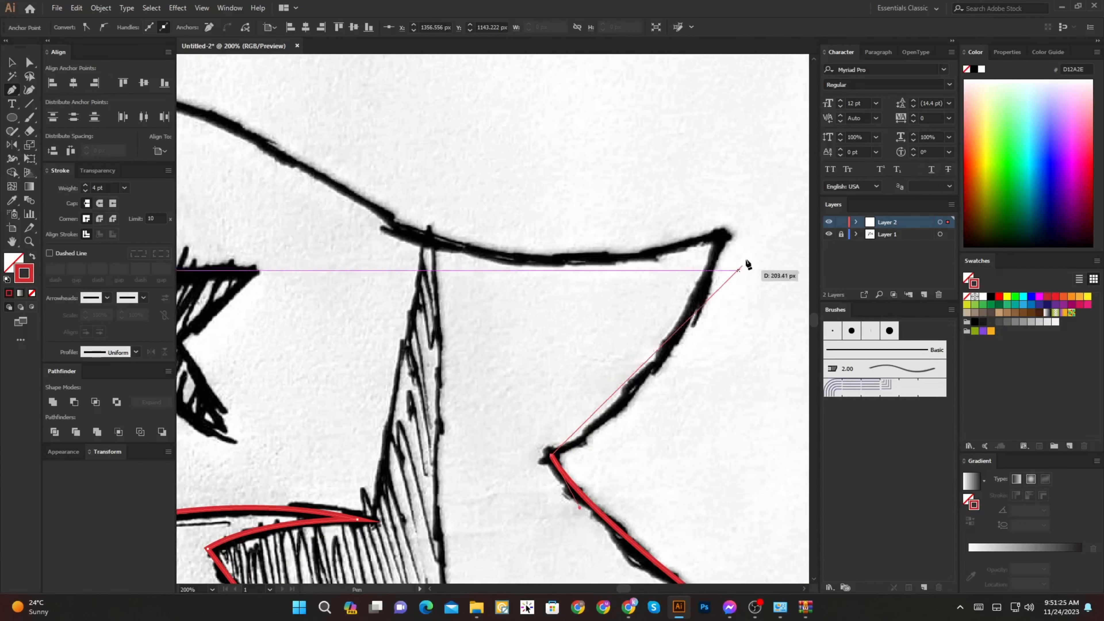
drag(720, 236, 744, 104)
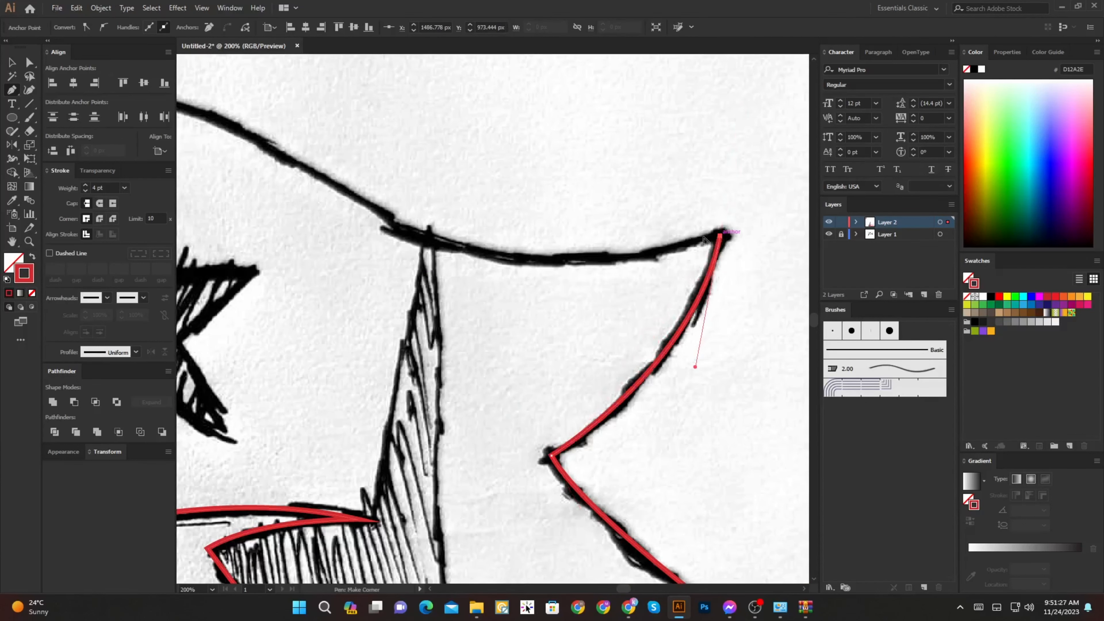
Step: Trace the flag's wavy top edge back to the pole's ball and close the outline
scroll(695, 231, down, 1)
drag(690, 222, 771, 338)
drag(576, 352, 491, 309)
scroll(276, 256, left, 2)
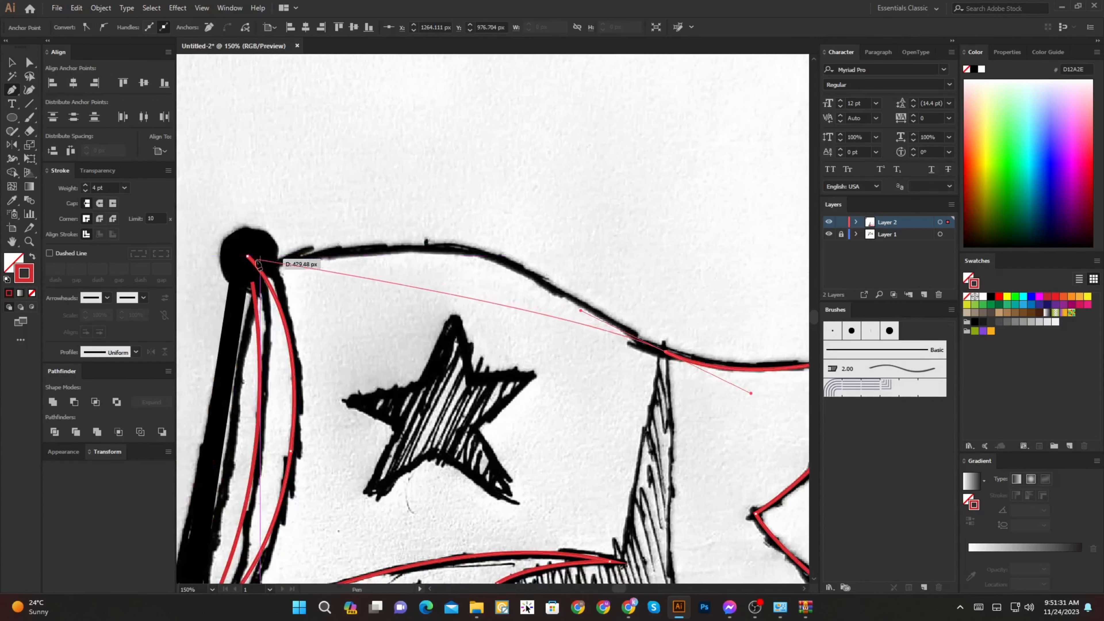
scroll(257, 261, down, 1)
drag(250, 257, 194, 282)
Step: Adjust the flag's pole-end anchor and the curve handles of its top edge to follow the sketched wave
scroll(669, 251, up, 1)
key(a)
drag(682, 209, 611, 214)
drag(321, 252, 339, 267)
drag(590, 218, 587, 199)
drag(675, 260, 502, 215)
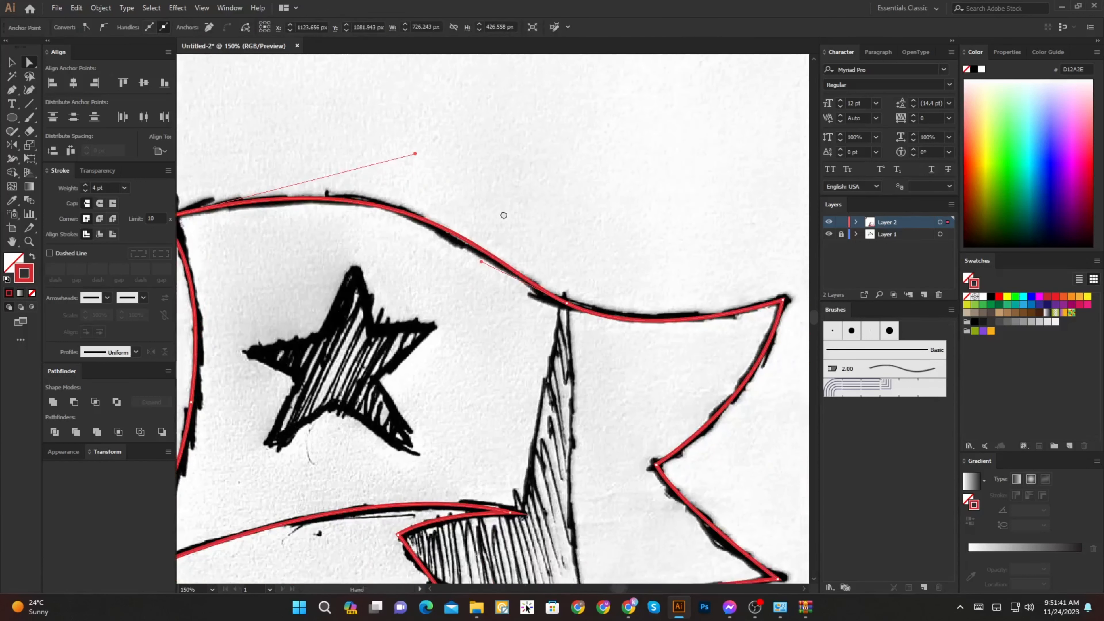
click(566, 305)
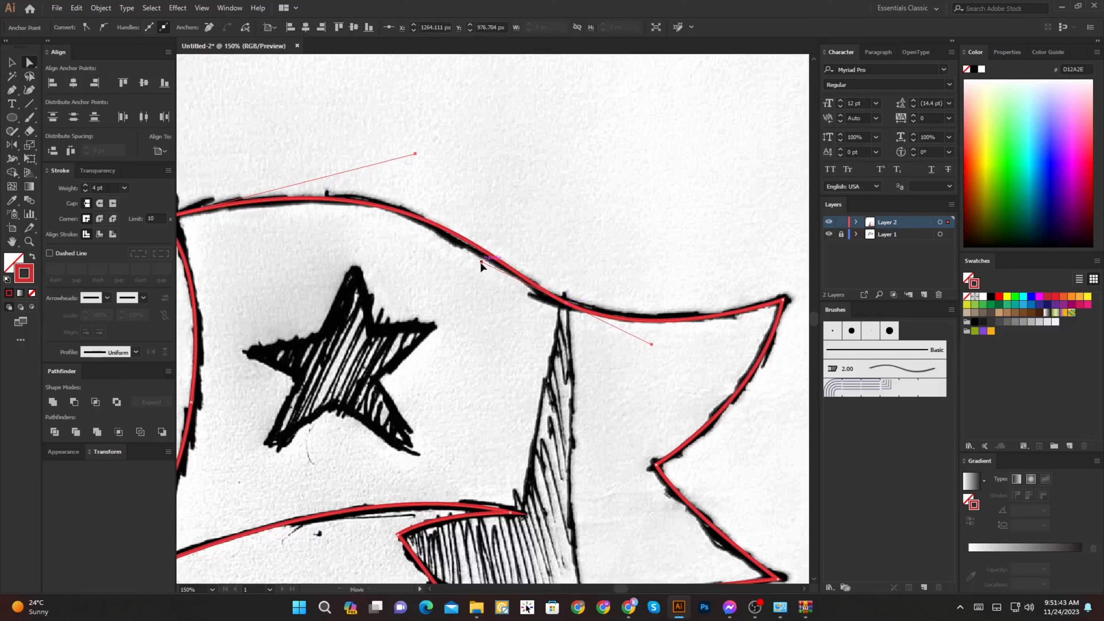
drag(481, 262, 464, 272)
Step: Round the lower corner of the flag's fold to match the sketch
scroll(561, 279, down, 2)
drag(496, 409, 600, 344)
scroll(492, 383, up, 1)
click(626, 292)
key(o)
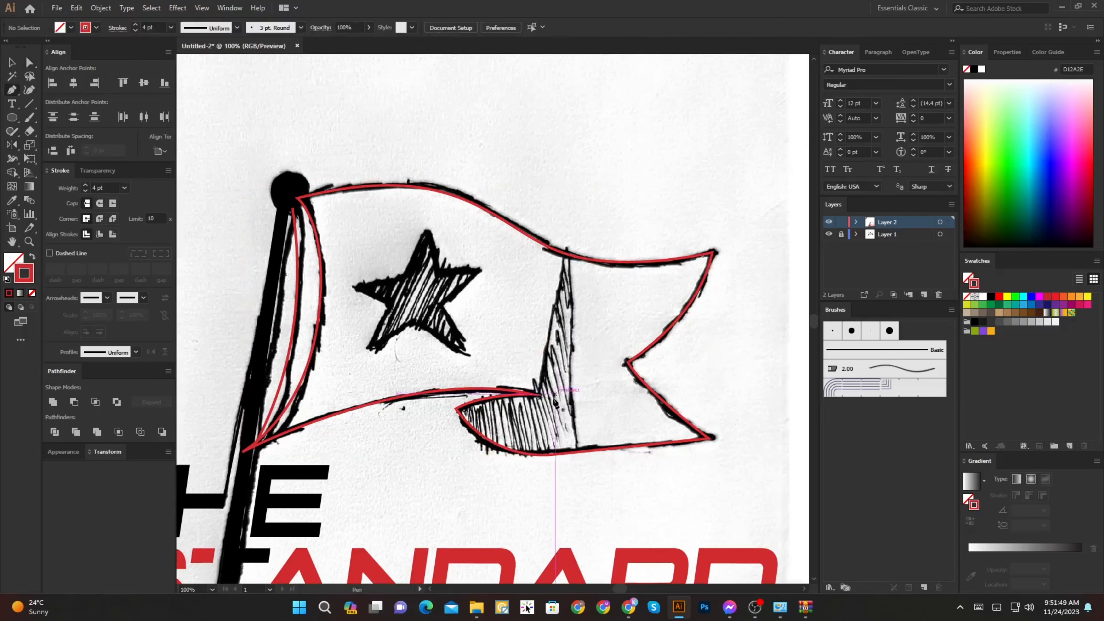
Step: Draw a closed shape over the hatched fold, up to the flag's top edge and overlapping past the fold's outer and bottom edges
click(531, 395)
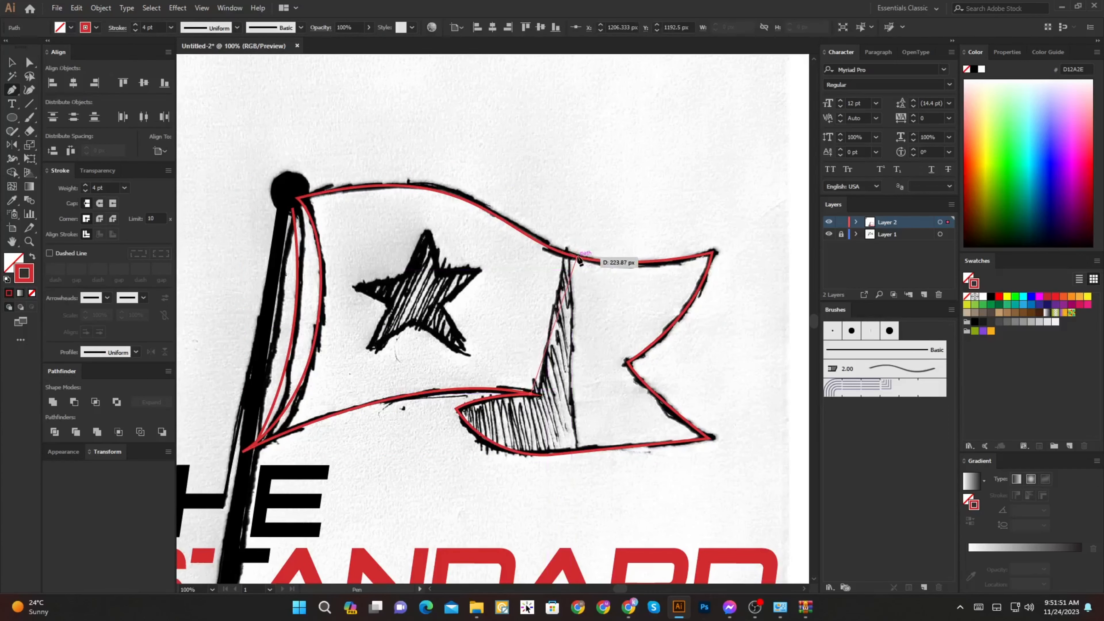
click(568, 254)
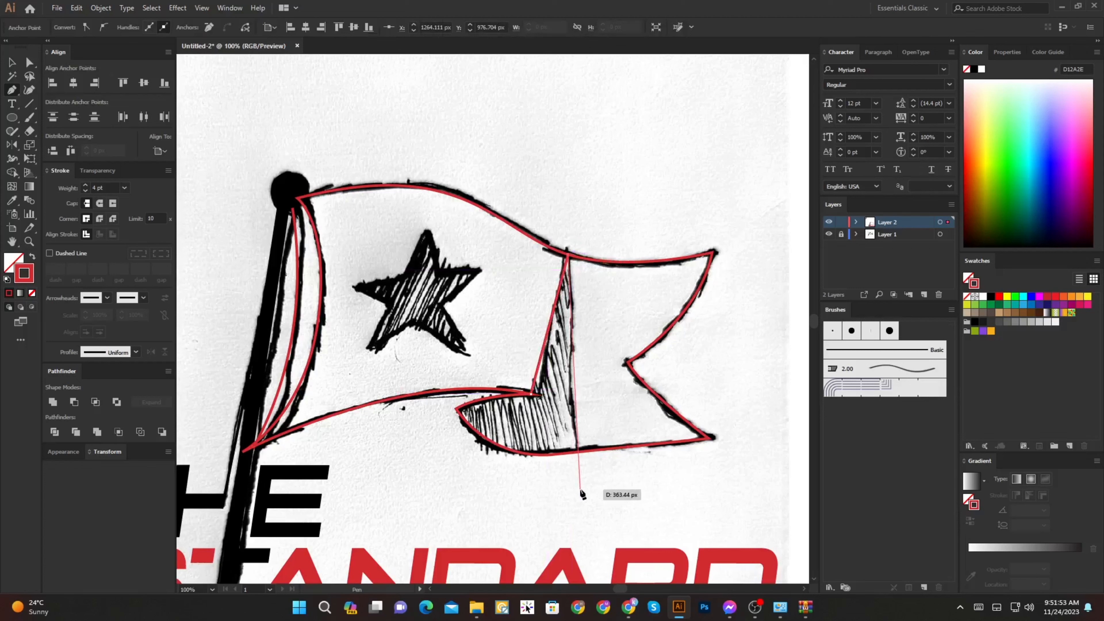
click(580, 488)
drag(410, 454, 413, 454)
scroll(467, 418, up, 3)
click(430, 377)
click(477, 348)
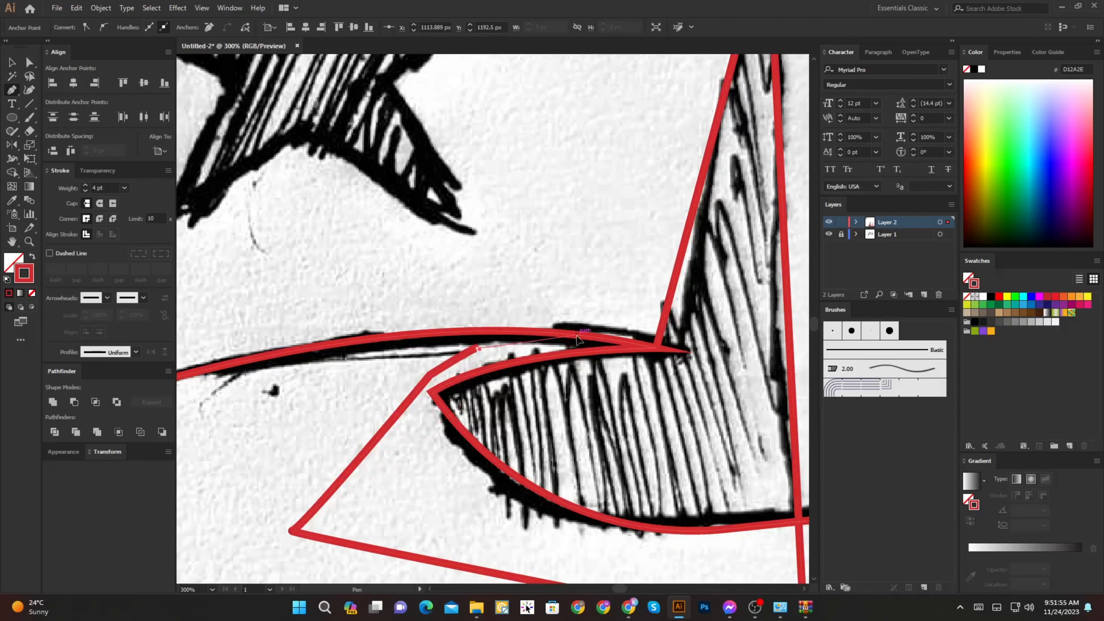
click(567, 342)
click(656, 348)
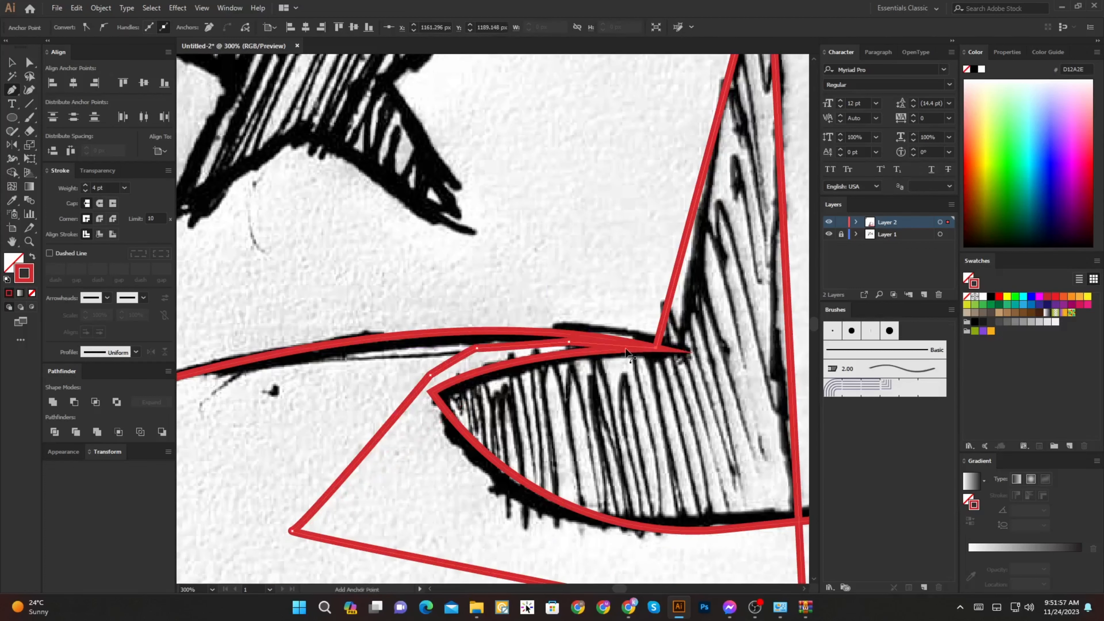
Step: Turn the fold shape's red outline into a solid fill and trim off its overlap outside the flag outline with Shape Builder
scroll(409, 388, down, 3)
key(shift+x)
key(a)
drag(617, 451, 522, 348)
key(shift+m)
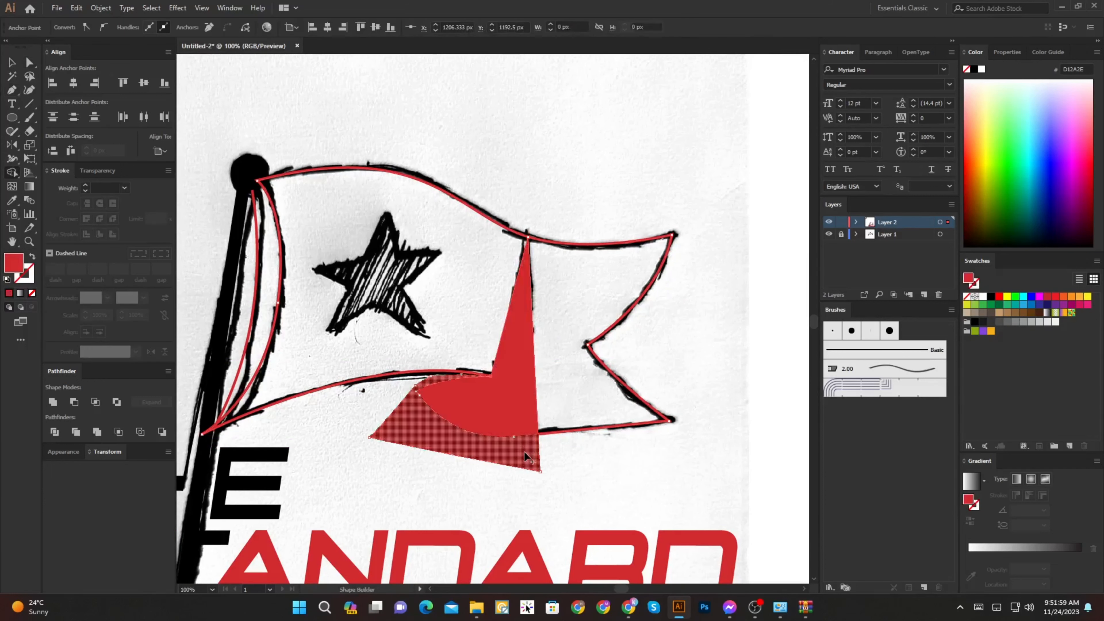
alt+click(525, 452)
Step: Fill the trimmed fold with the darker red A93134 sampled from the palette circle
key(a)
click(583, 454)
click(492, 413)
scroll(495, 410, down, 3)
drag(510, 392, 673, 489)
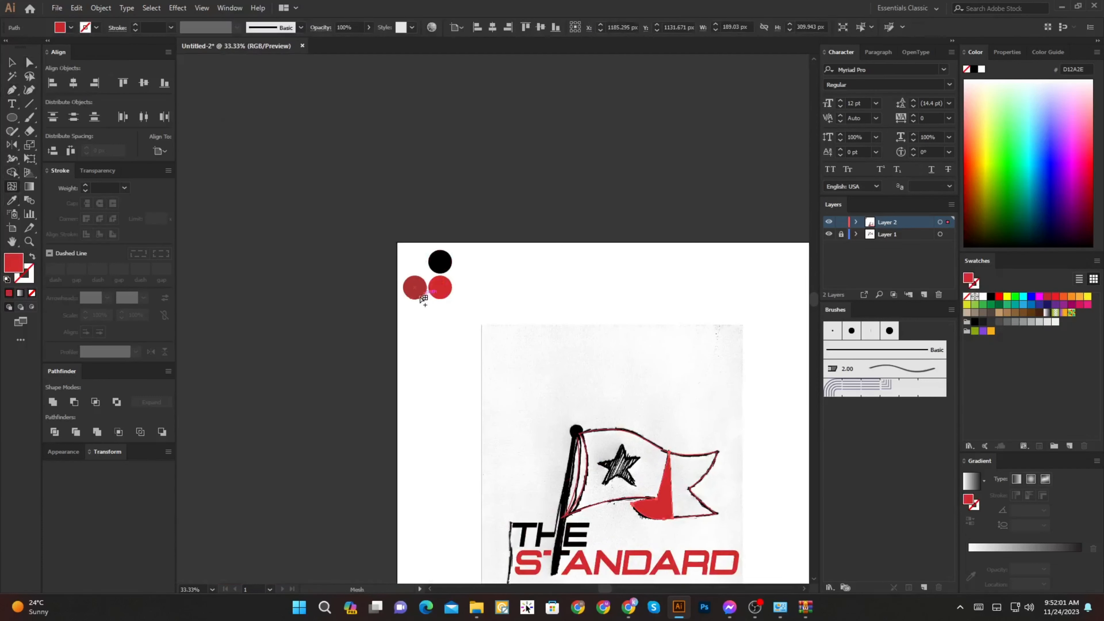
key(i)
click(423, 287)
key(ctrl+z)
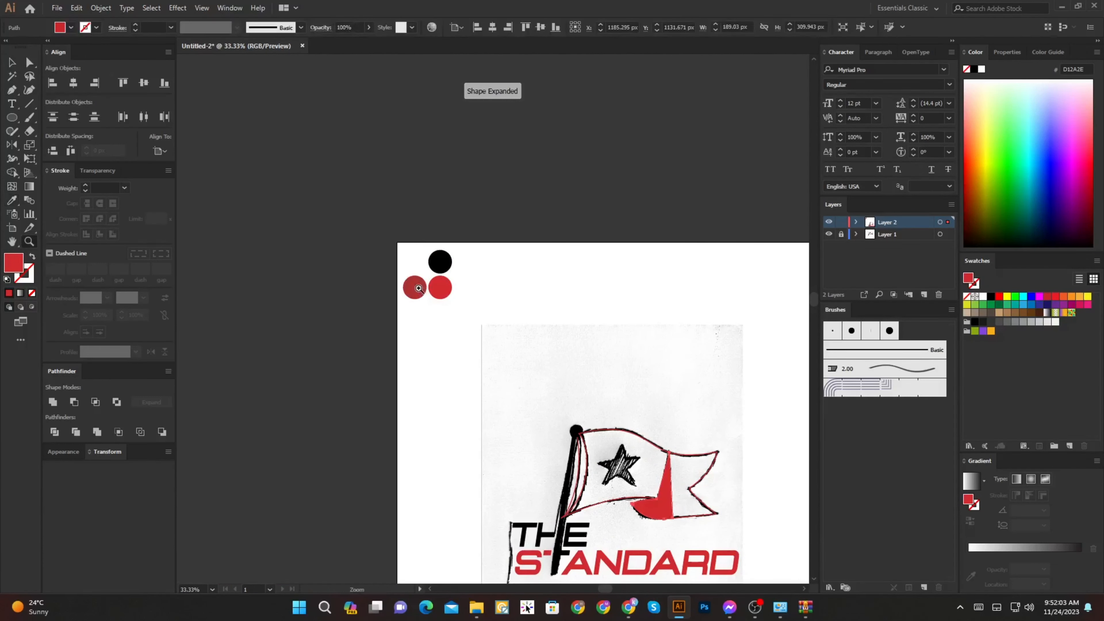
key(i)
drag(579, 391, 492, 346)
scroll(543, 384, up, 1)
key(a)
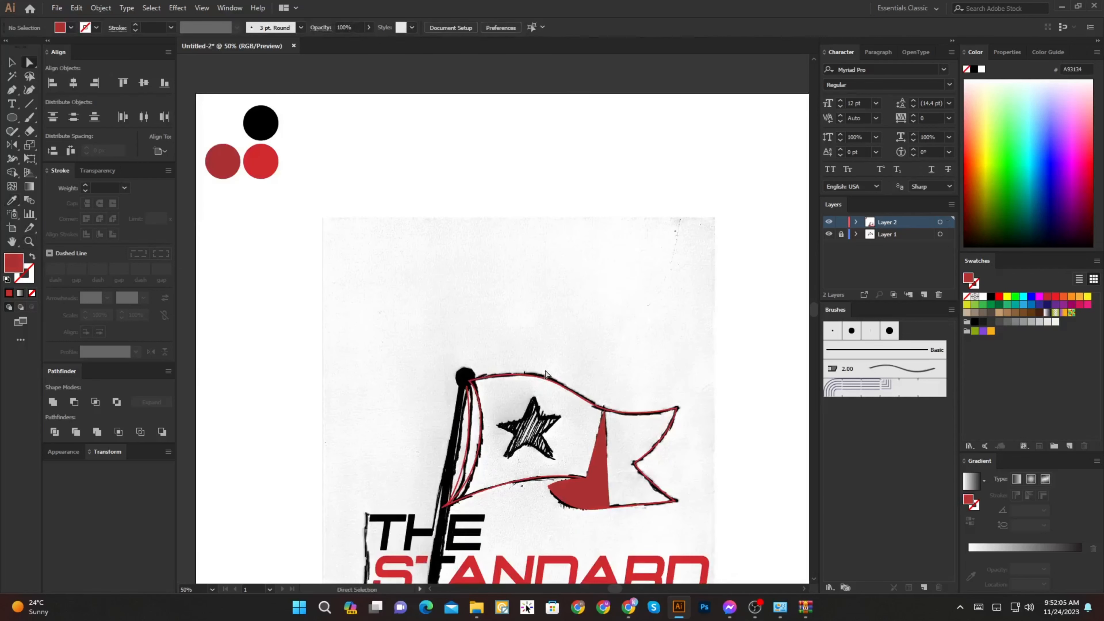
Step: Draw a five-pointed star with a red outline, about 206 px wide and 196 px tall, over the sketched star
click(546, 375)
scroll(546, 383, up, 3)
key(ctrl+shift+a)
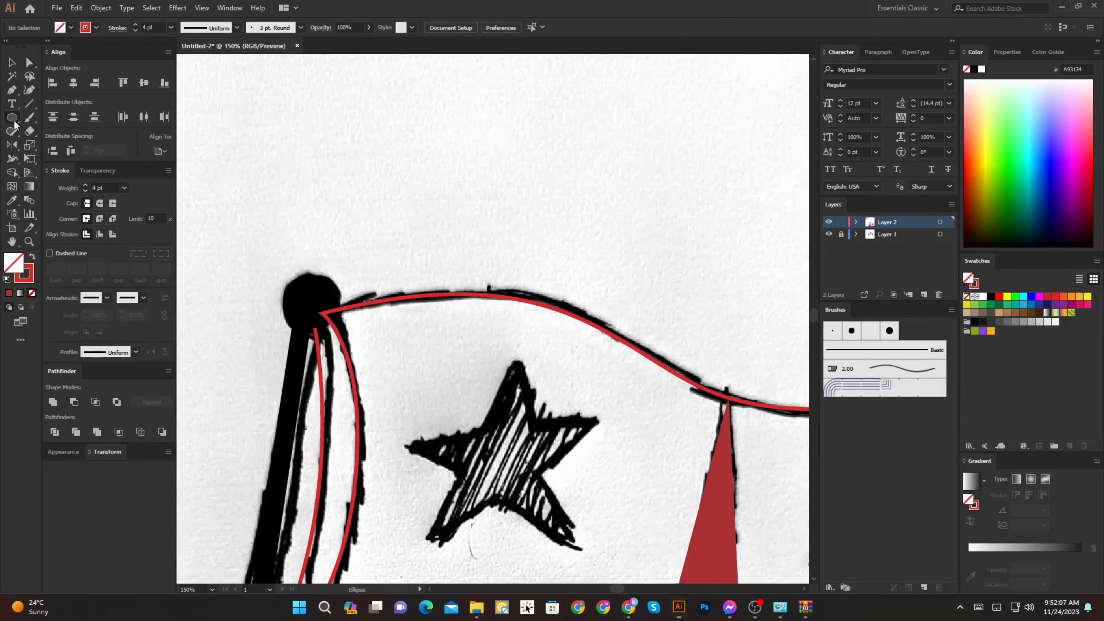
click(44, 176)
mouse_move(552, 463)
mouse_down()
mouse_move(516, 396)
mouse_move(562, 455)
mouse_move(516, 429)
mouse_up()
key(v)
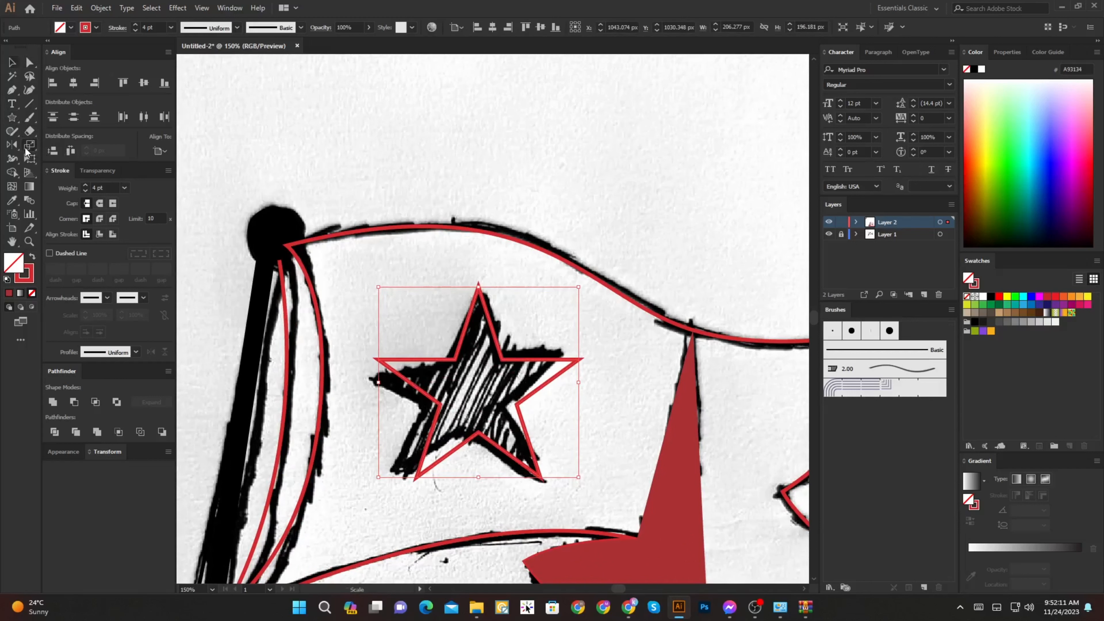
Step: Distort the star with Free Transform, shifting its bounding corners to follow the slanted sketched star
click(29, 157)
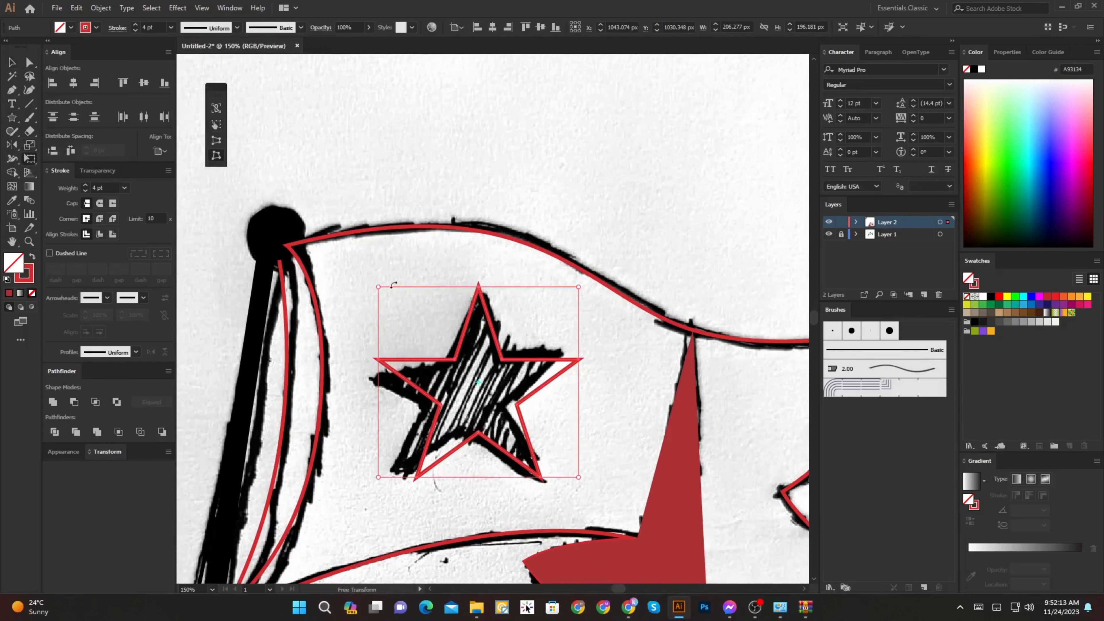
drag(378, 287, 373, 299)
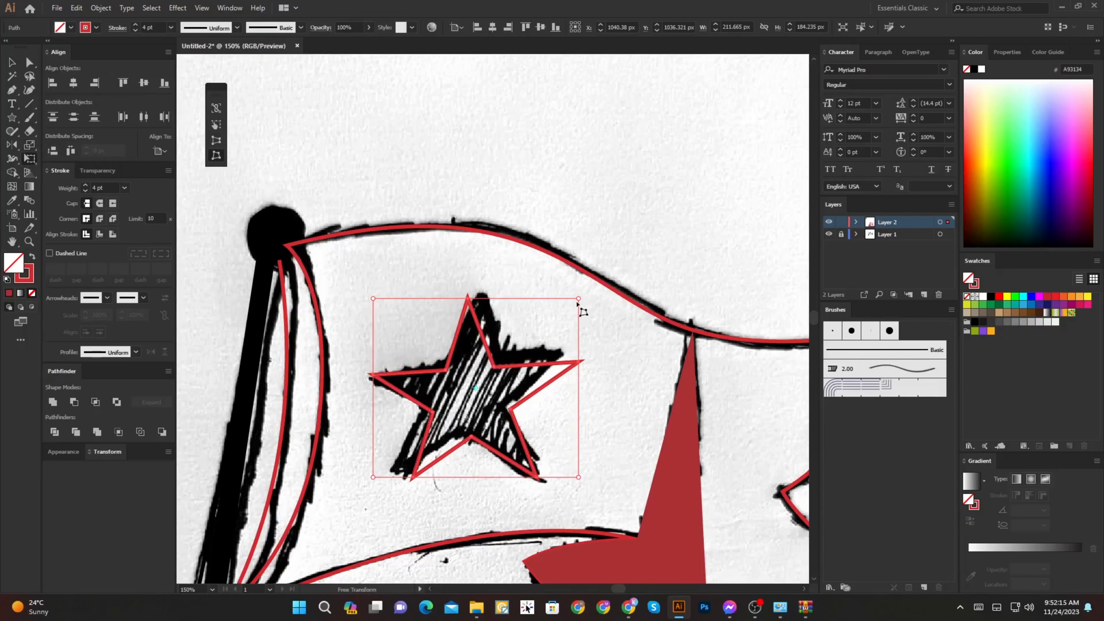
drag(578, 299, 564, 294)
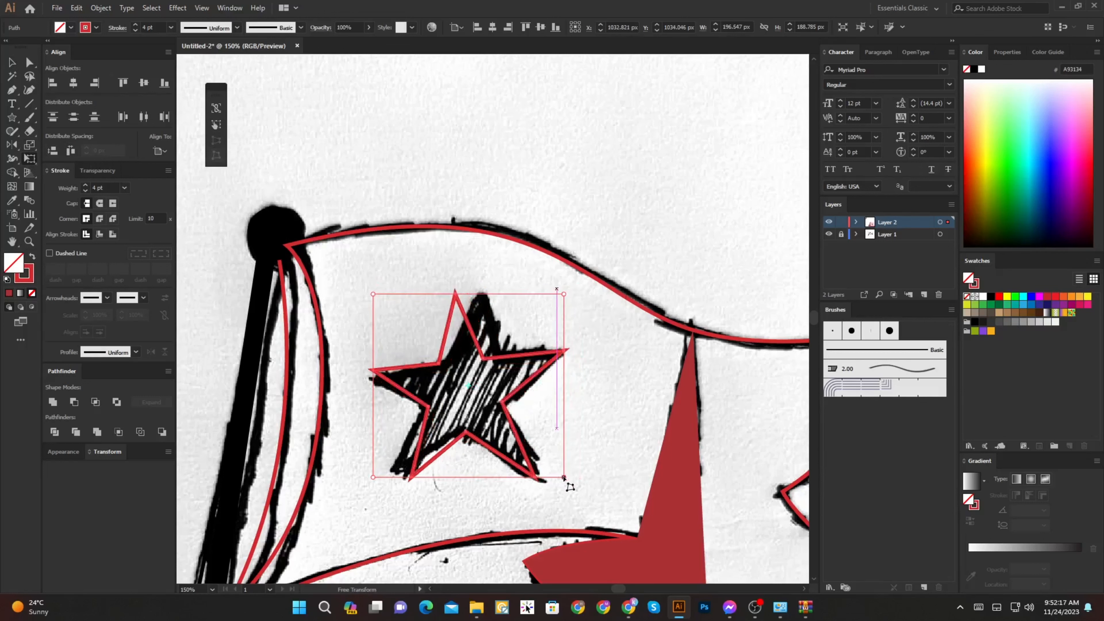
drag(564, 478, 566, 476)
drag(374, 477, 369, 473)
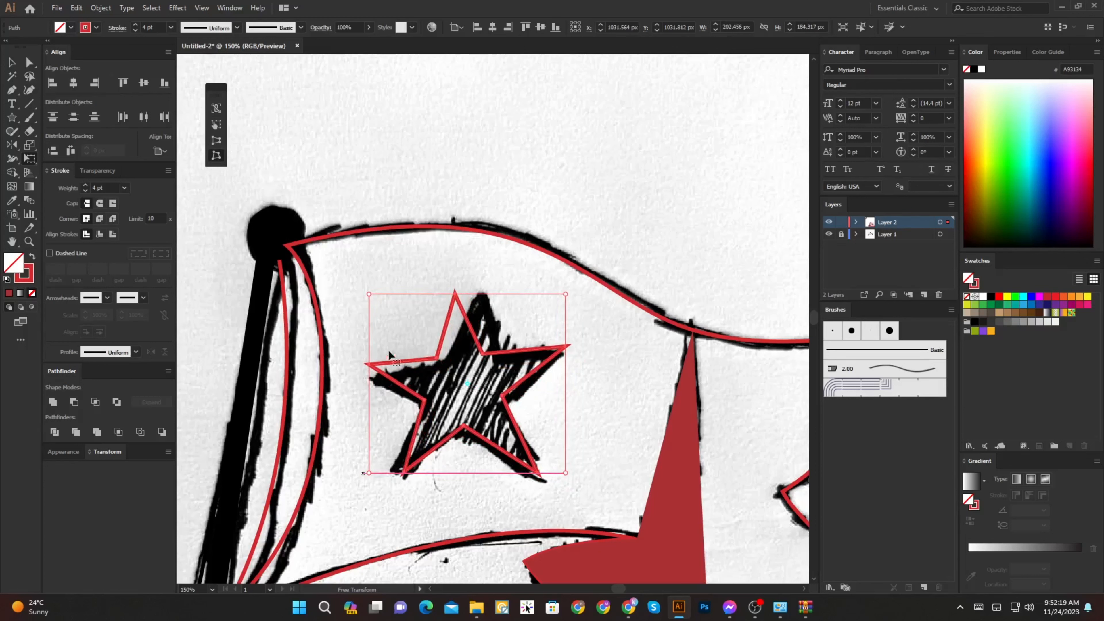
drag(369, 295, 370, 298)
Step: Move the star's upper point and its two lower points individually to match the tips of the sketched star
key(a)
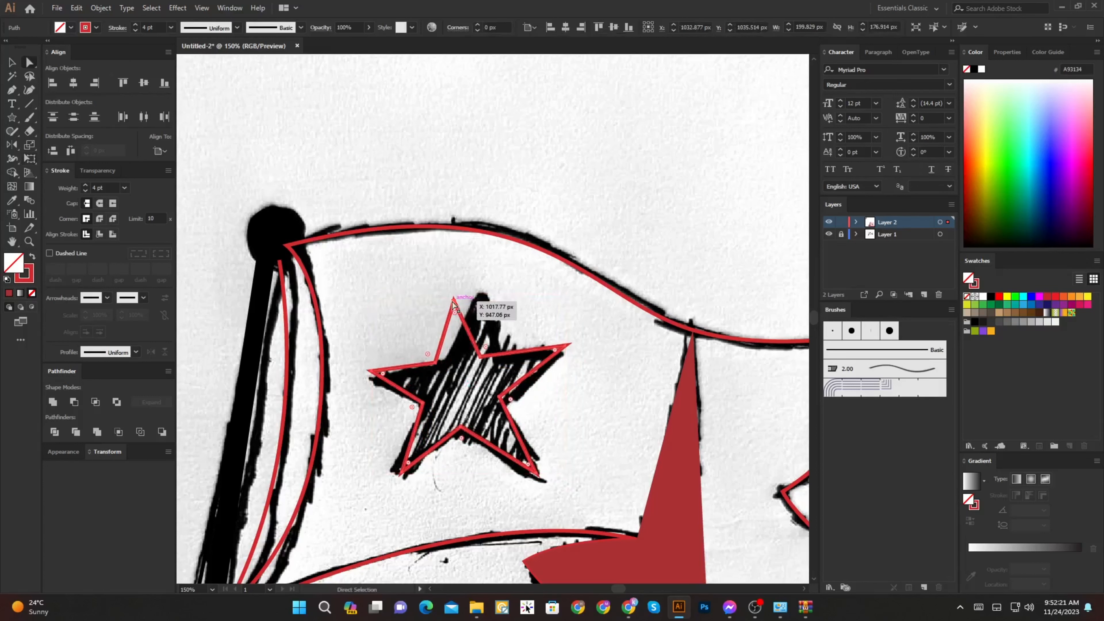
mouse_move(440, 292)
mouse_down()
mouse_move(491, 370)
mouse_move(469, 298)
mouse_move(481, 291)
mouse_up()
click(476, 336)
click(555, 301)
mouse_move(394, 482)
mouse_down()
mouse_move(407, 468)
mouse_move(397, 473)
mouse_up()
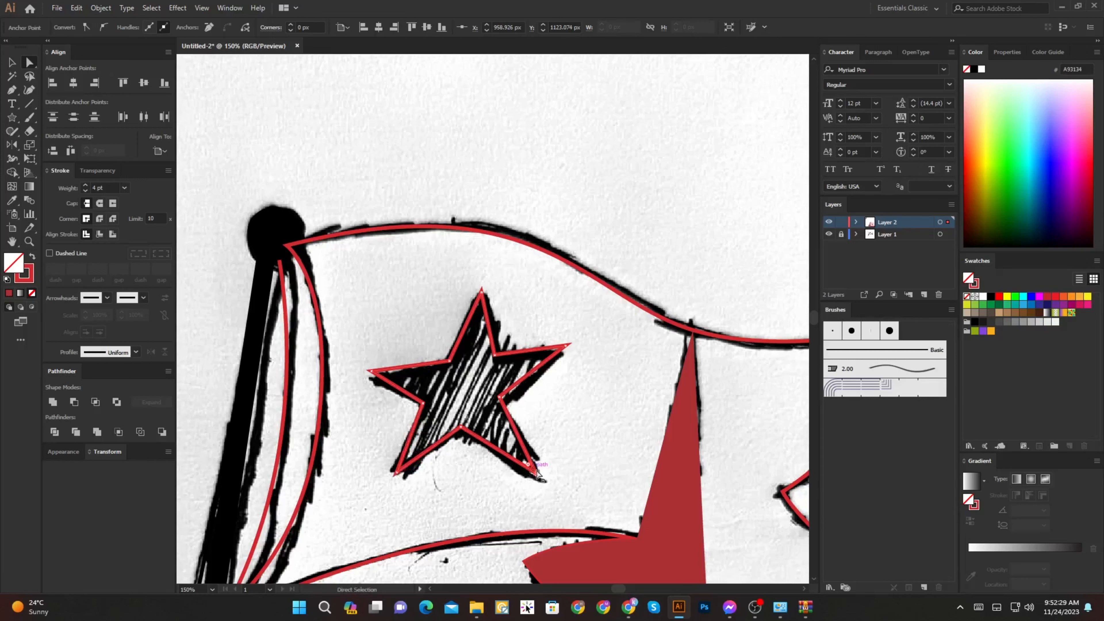
drag(536, 471, 535, 475)
scroll(558, 457, down, 2)
scroll(559, 404, up, 3)
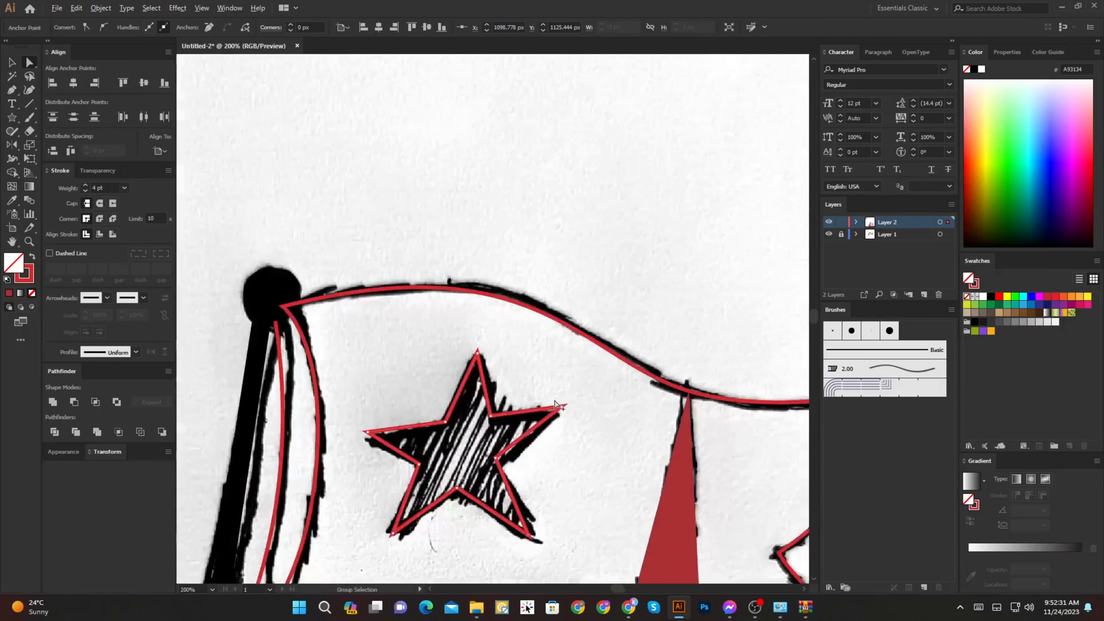
mouse_move(561, 407)
mouse_down()
mouse_move(561, 421)
mouse_move(563, 411)
mouse_move(435, 411)
mouse_up()
key(ctrl+z)
Step: Convert the star's outline to a fill and colour it white
scroll(565, 416, down, 4)
key(shift+x)
key(u)
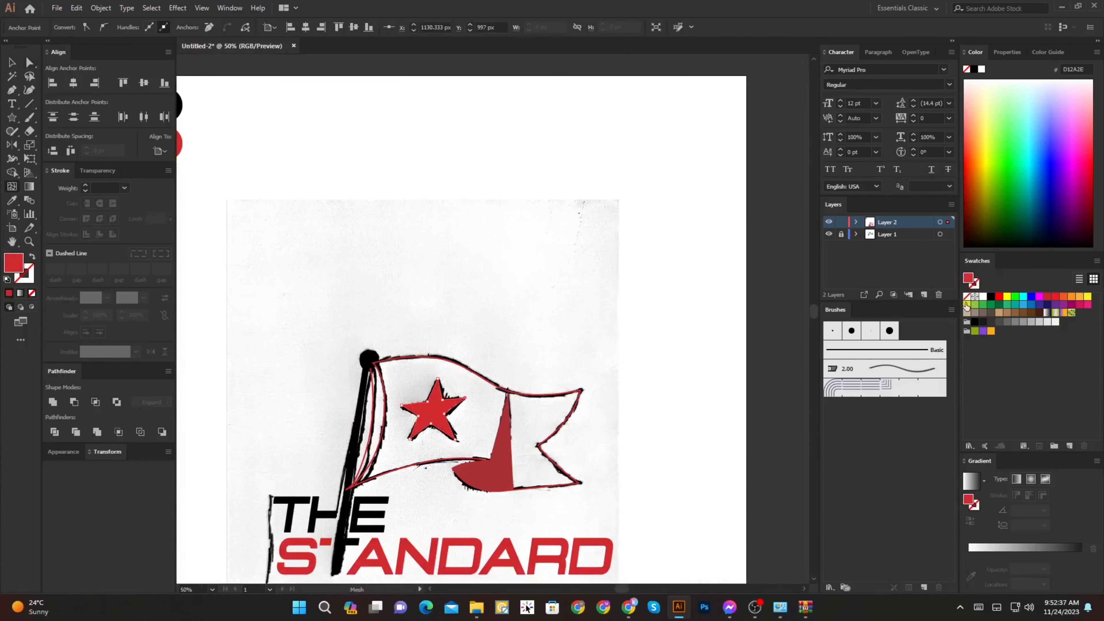
click(984, 297)
scroll(444, 445, up, 2)
key(a)
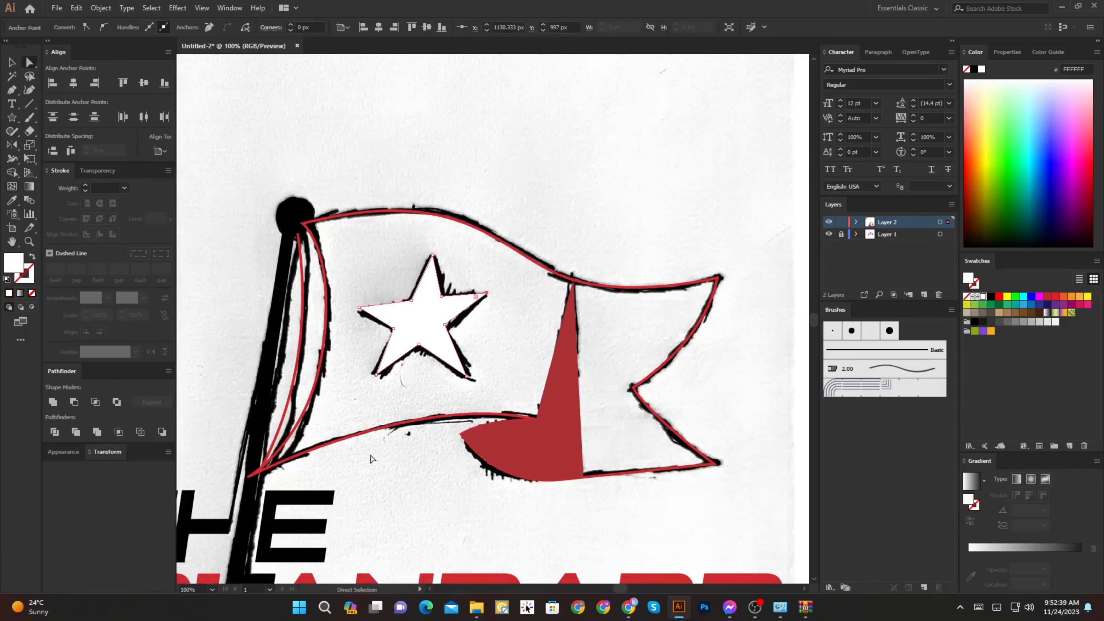
Step: Fill the flag outline with solid red D12A2E and place the flag, fold and thin curve behind the flagpole
click(402, 424)
key(shift+x)
click(390, 465)
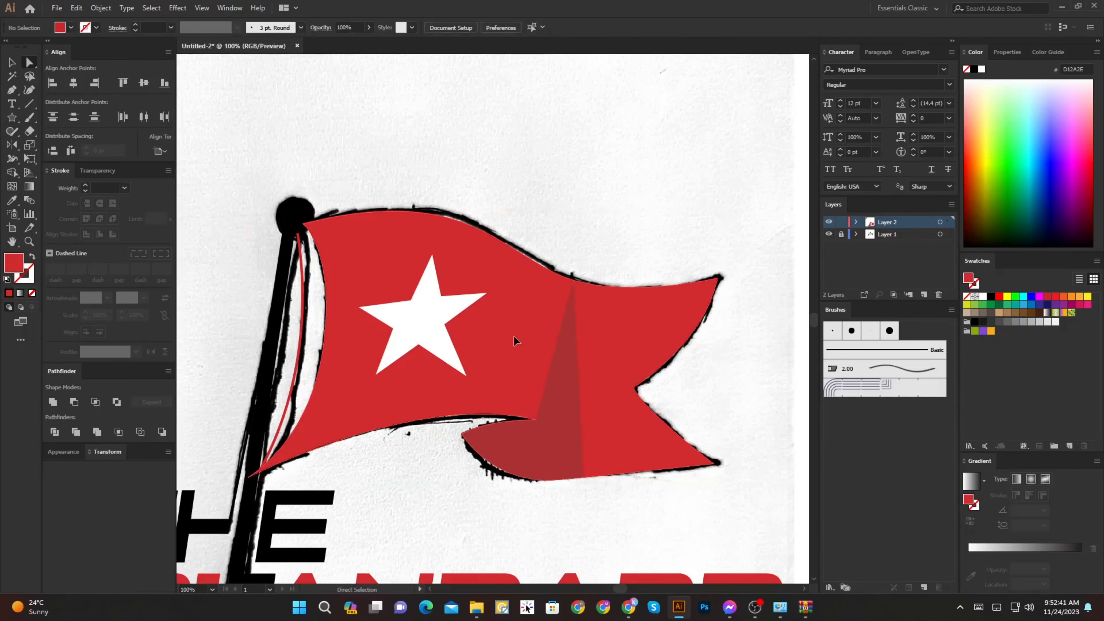
key(ctrl+a)
key(v)
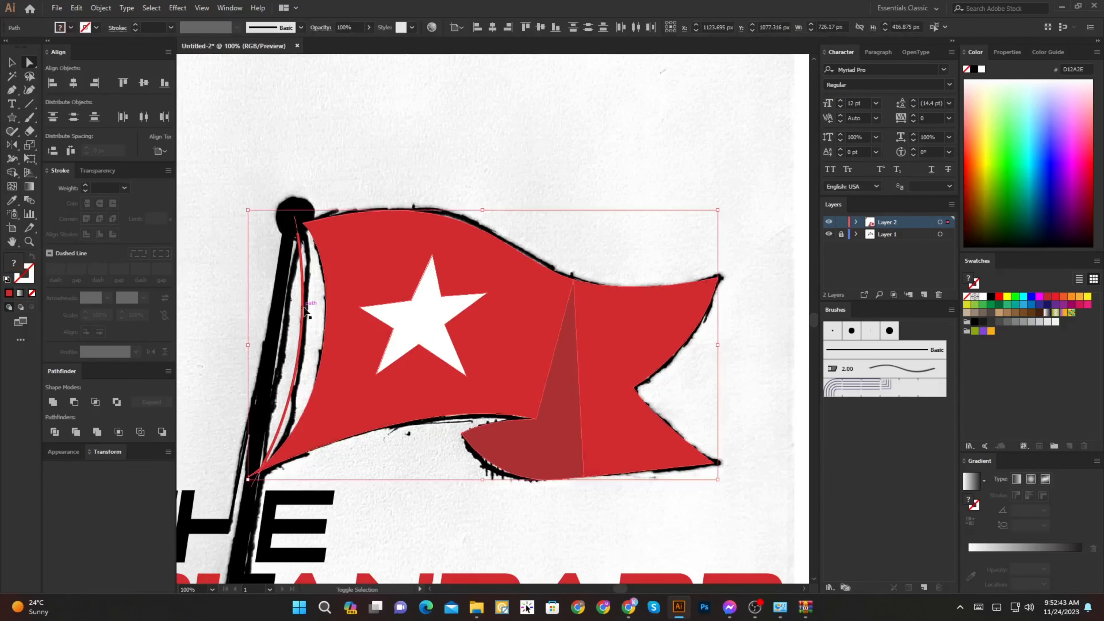
key(ctrl+shift+a)
scroll(305, 311, up, 1)
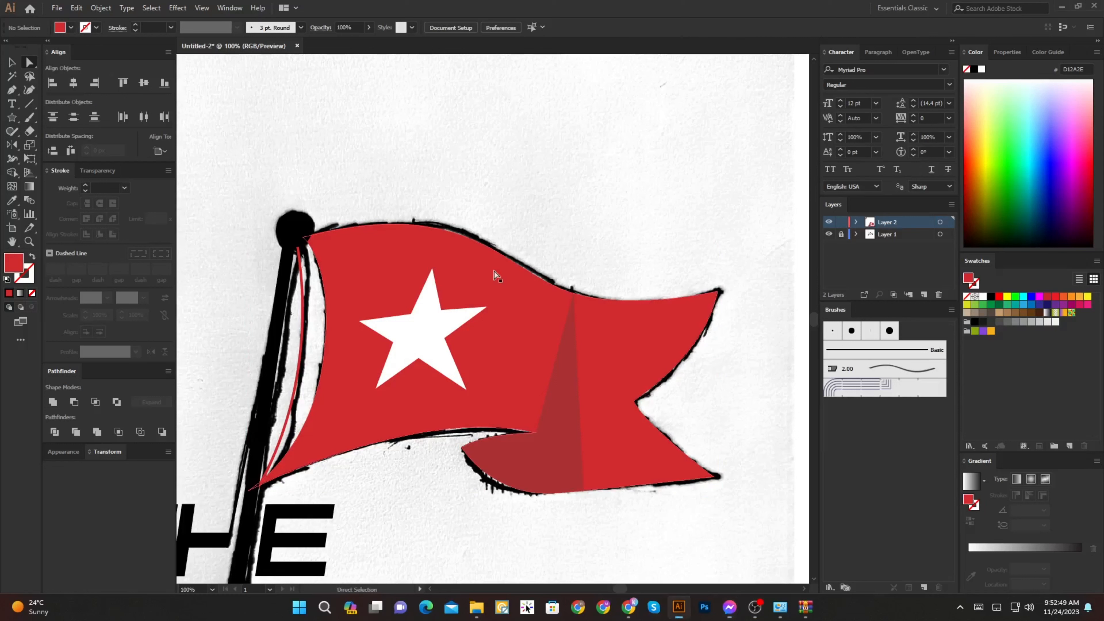
Step: Group the flag, pole and lettering into one logo and hide the sketch layer
scroll(474, 272, down, 2)
drag(325, 252, 192, 144)
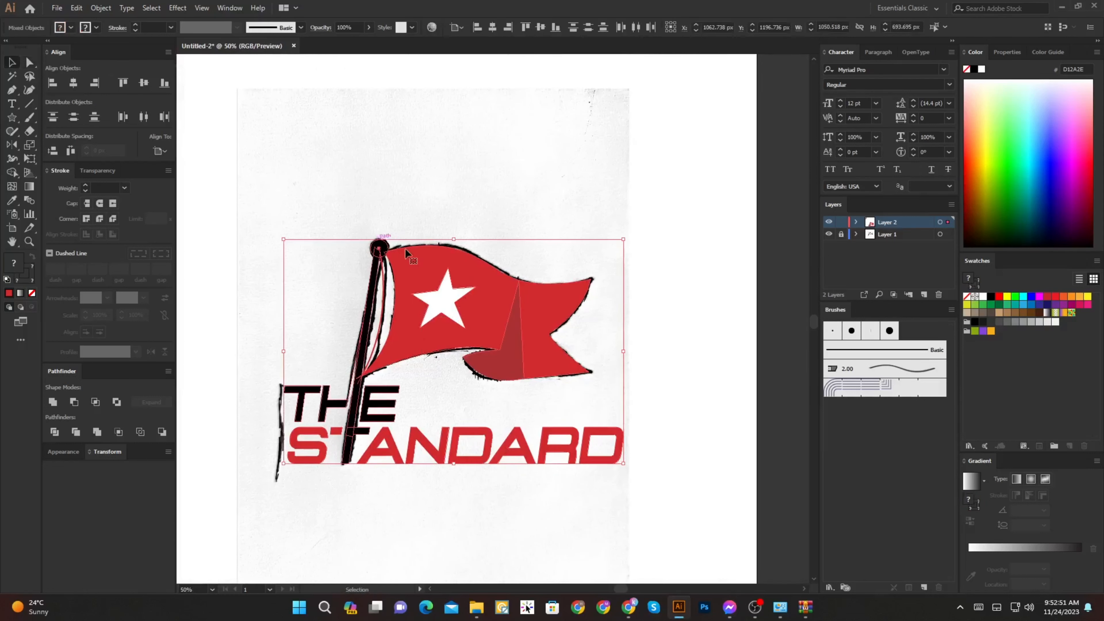
key(ctrl+g)
scroll(481, 350, down, 2)
click(829, 234)
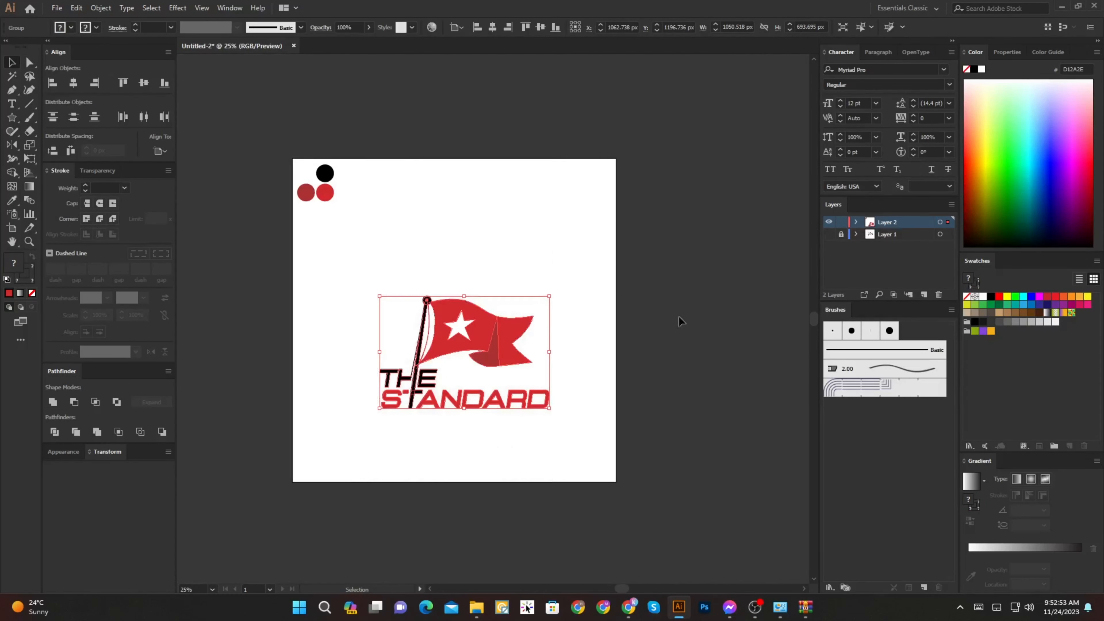
Step: Try to enlarge the grouped logo proportionally from its centre
drag(554, 355, 591, 357)
click(641, 369)
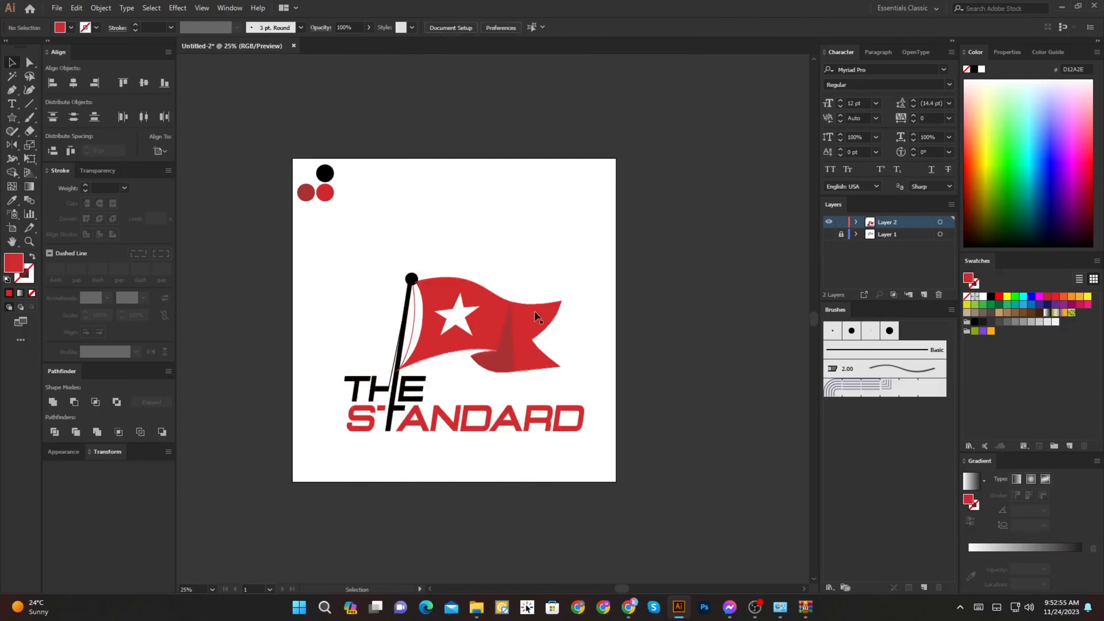
scroll(424, 386, up, 6)
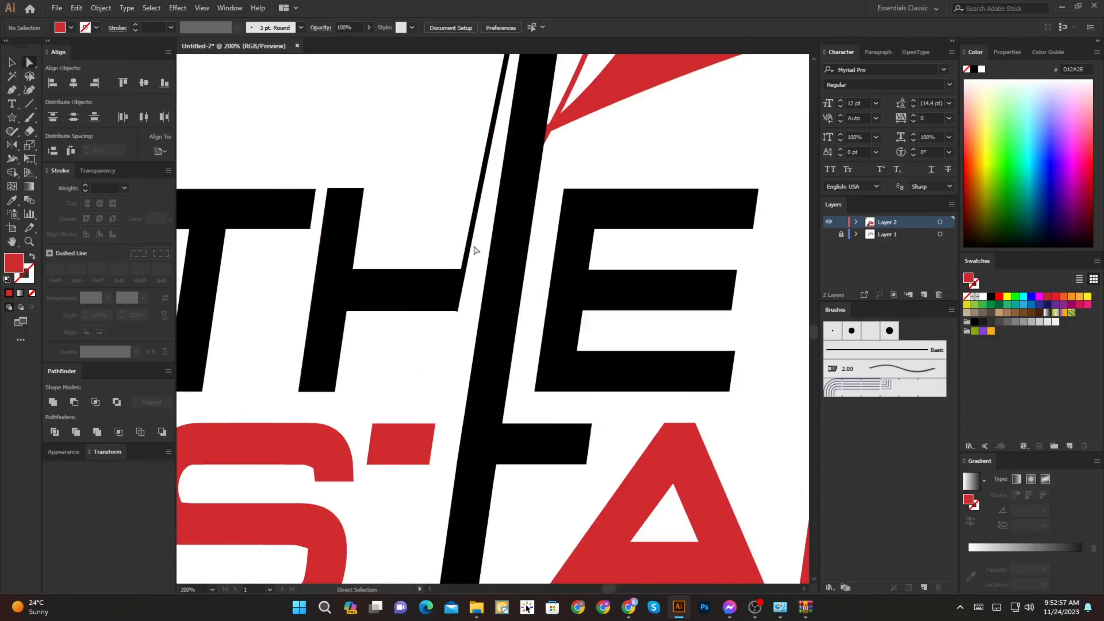
key(ctrl+z)
Step: Tuck the lower anchor of the thin red curve behind the flagpole and adjust its handle for a clean bend at the flag's tip
scroll(473, 244, down, 1)
drag(451, 226, 317, 424)
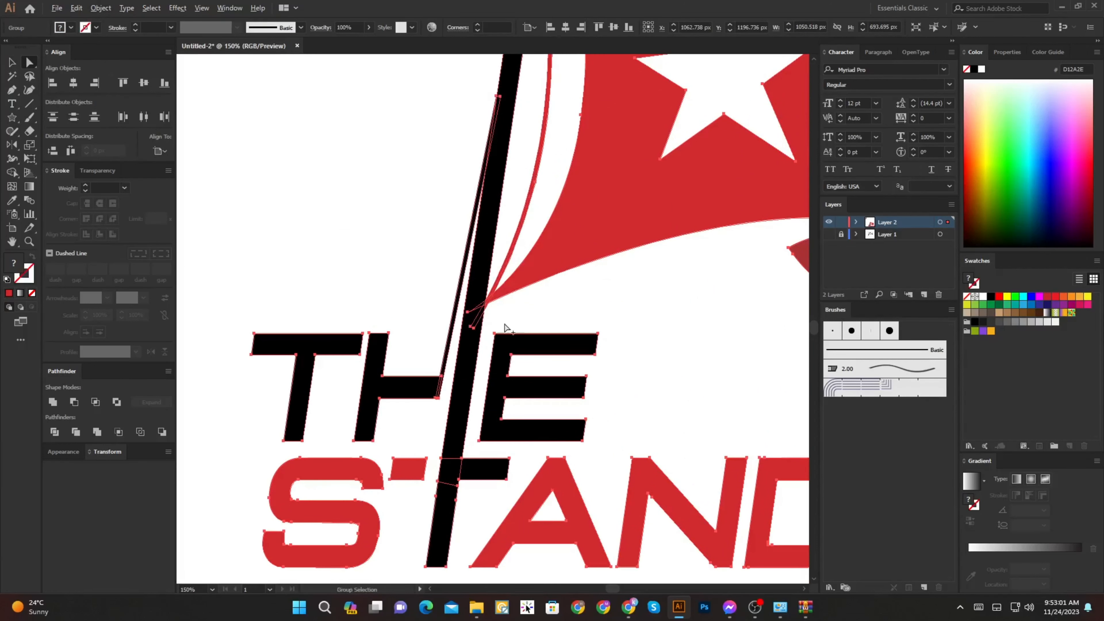
scroll(500, 322, up, 3)
click(422, 340)
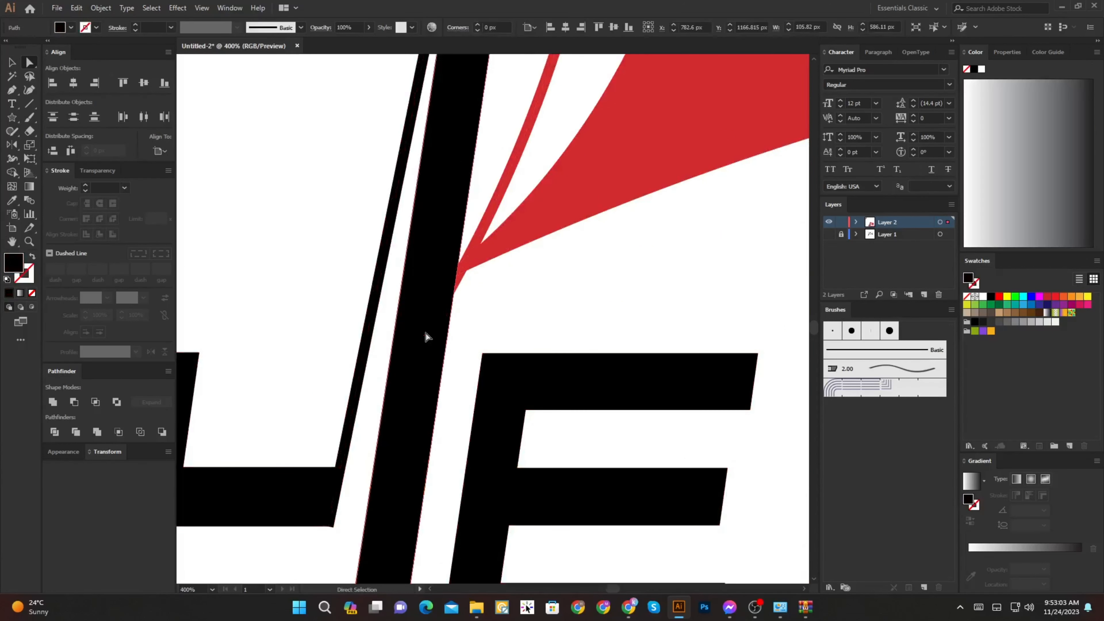
click(475, 251)
mouse_move(424, 337)
mouse_down()
mouse_move(427, 288)
mouse_move(412, 300)
mouse_up()
scroll(448, 278, down, 3)
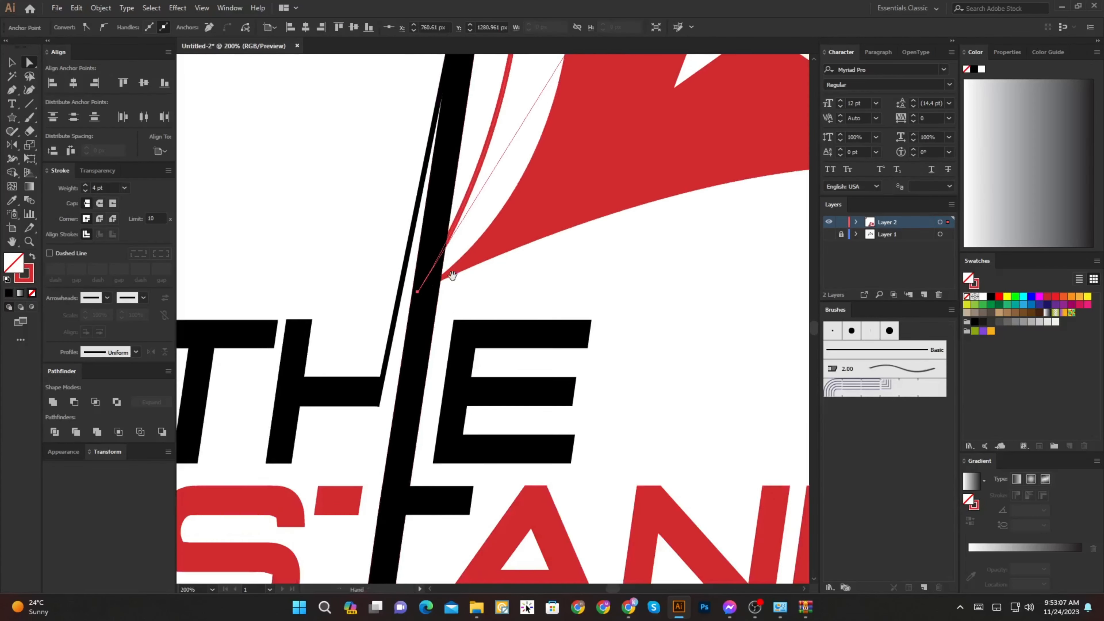
drag(576, 189, 607, 228)
scroll(535, 265, down, 3)
click(579, 343)
drag(582, 340, 546, 417)
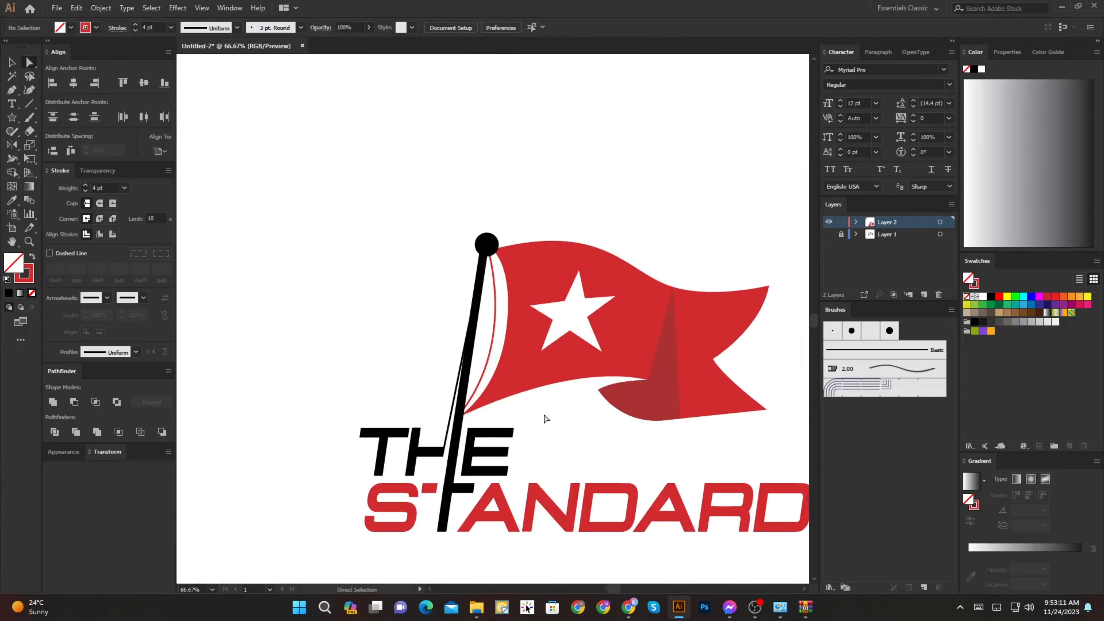
Step: Expand the thin red curve and the thin black line joining the H to the pole into filled shapes
scroll(457, 434, up, 1)
click(452, 404)
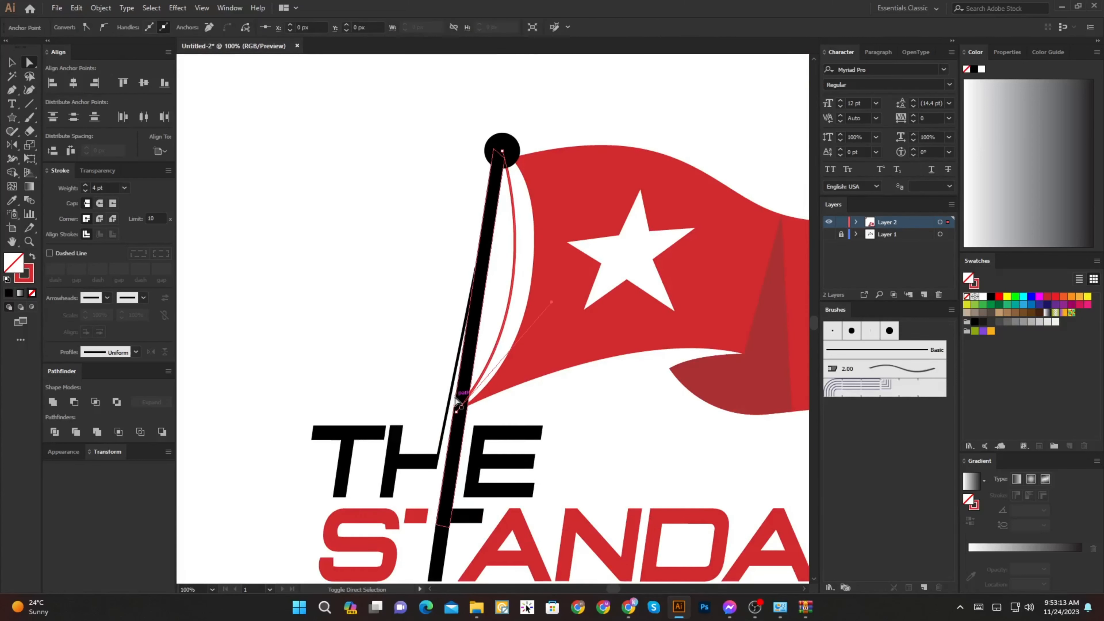
shift+click(449, 404)
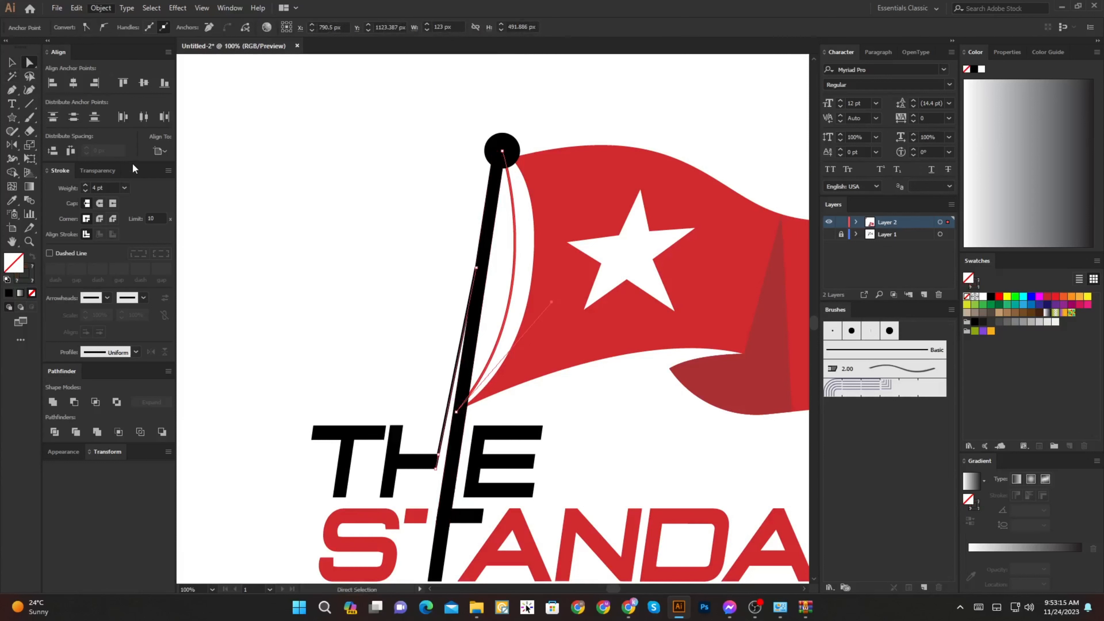
key(ctrl+g)
Step: Level the lower end of the thin black line with the bottom edge of the H's crossbar
scroll(422, 460, up, 8)
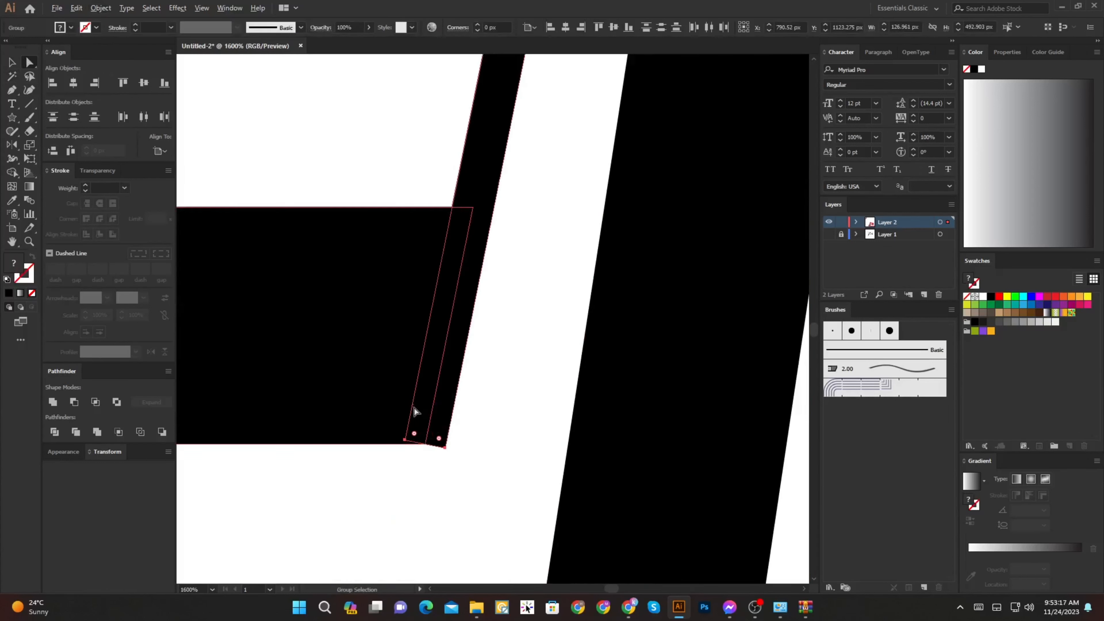
drag(408, 444, 447, 443)
click(438, 479)
Step: Group the whole logo again and centre it horizontally and vertically on the artboard
scroll(440, 480, down, 10)
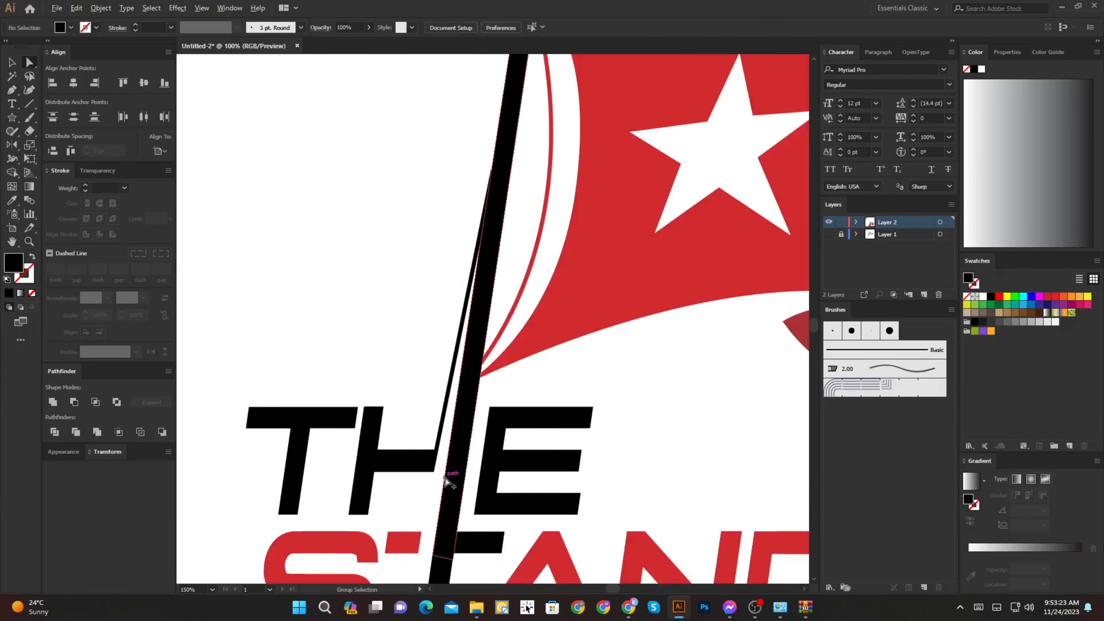
key(v)
drag(398, 317, 255, 206)
key(ctrl+g)
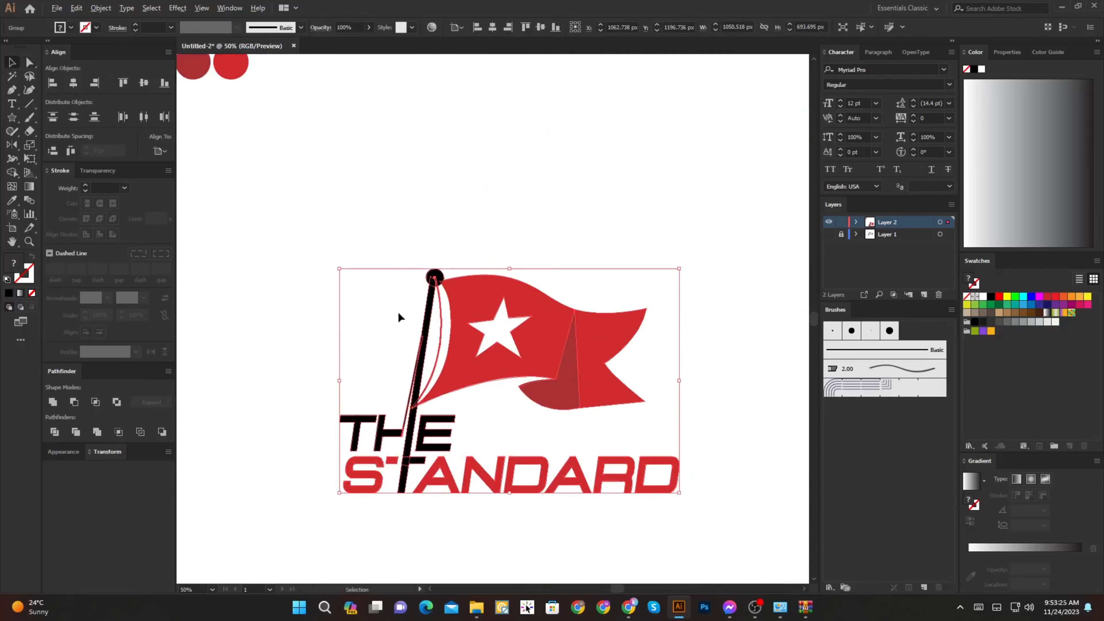
scroll(382, 314, down, 2)
click(74, 83)
click(144, 82)
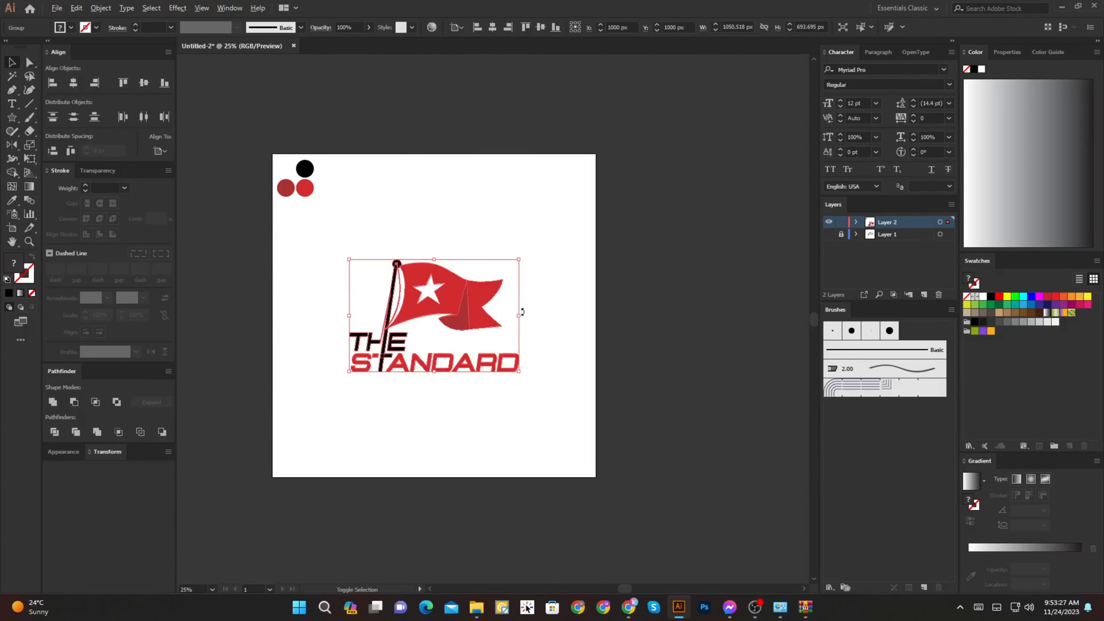
Step: Enlarge the logo proportionally from its centre to nearly the artboard's width and delete the three palette circles
drag(519, 315, 580, 324)
click(646, 343)
drag(322, 148, 265, 226)
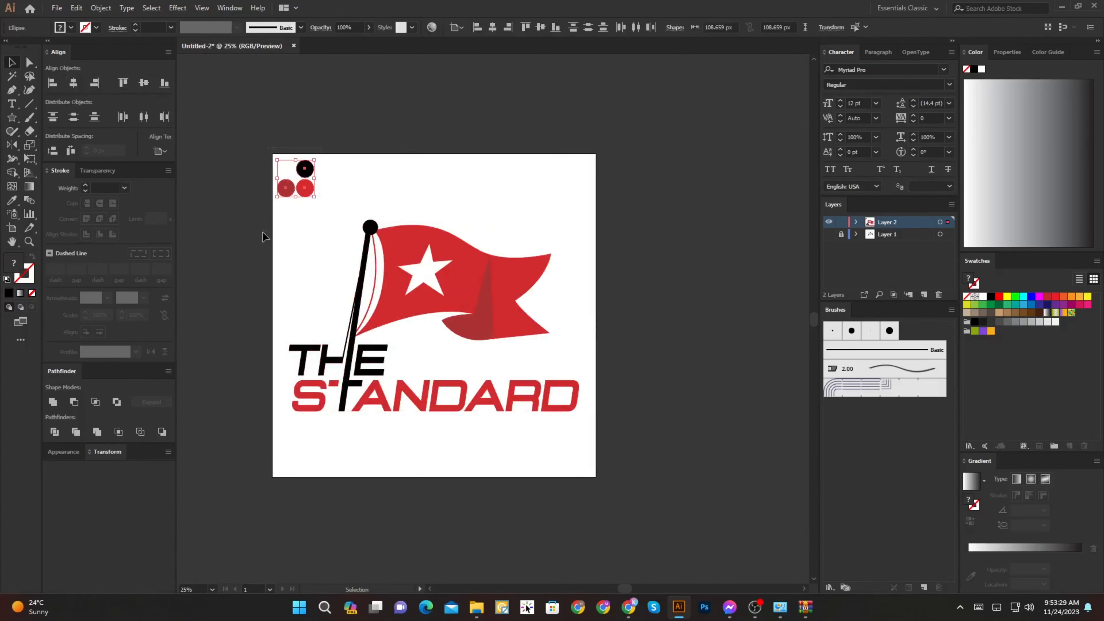
key(Delete)
key(ctrl+0)
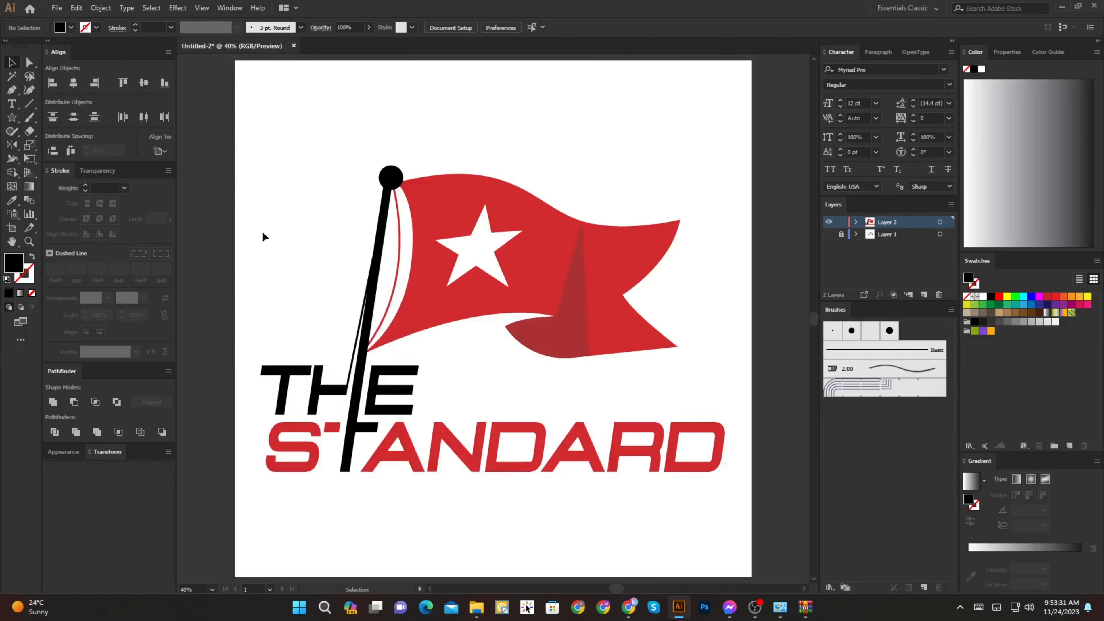